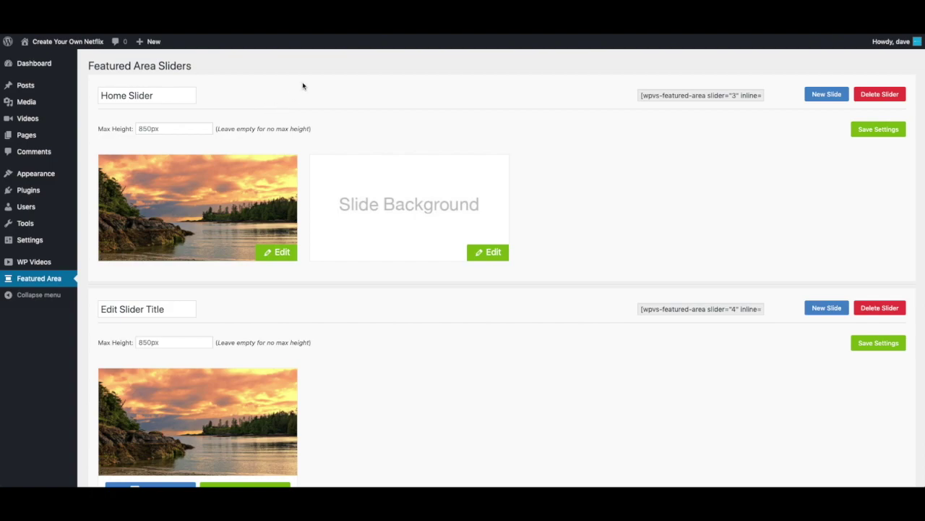
Open the VS Netflix theme Customizer via Appearance > Customize.
{"action": "mouse_move", "coordinate": [44, 178]}
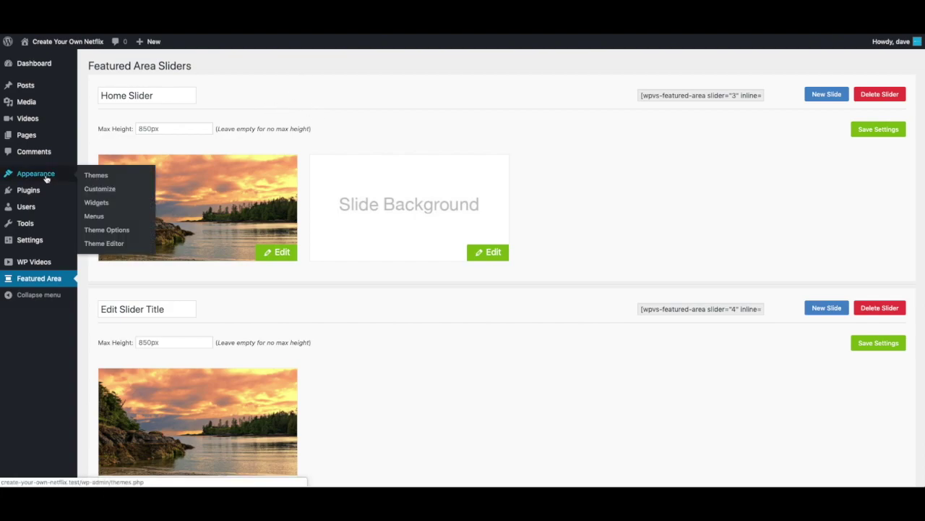
{"action": "left_click", "coordinate": [97, 189]}
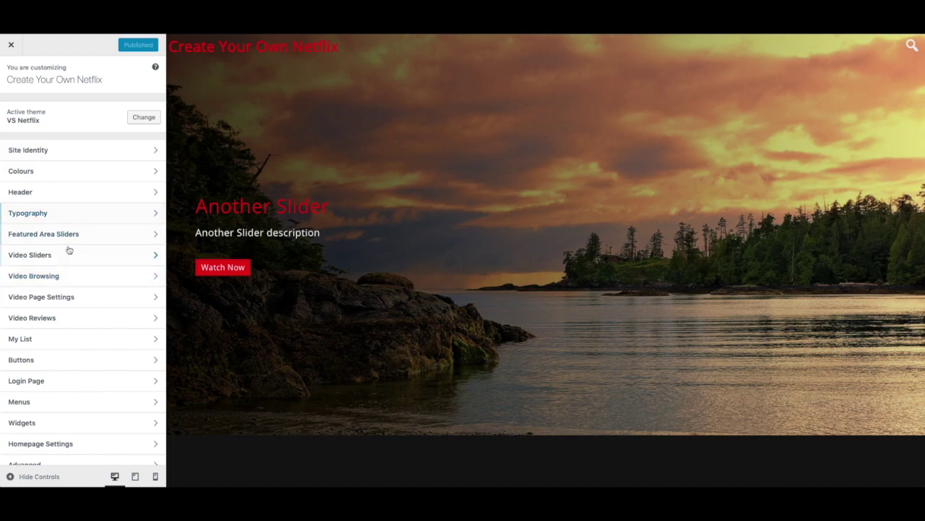
Go to the Site Identity section in the Customizer sidebar.
{"action": "scroll", "coordinate": [65, 232], "scroll_direction": "down", "scroll_amount": 1}
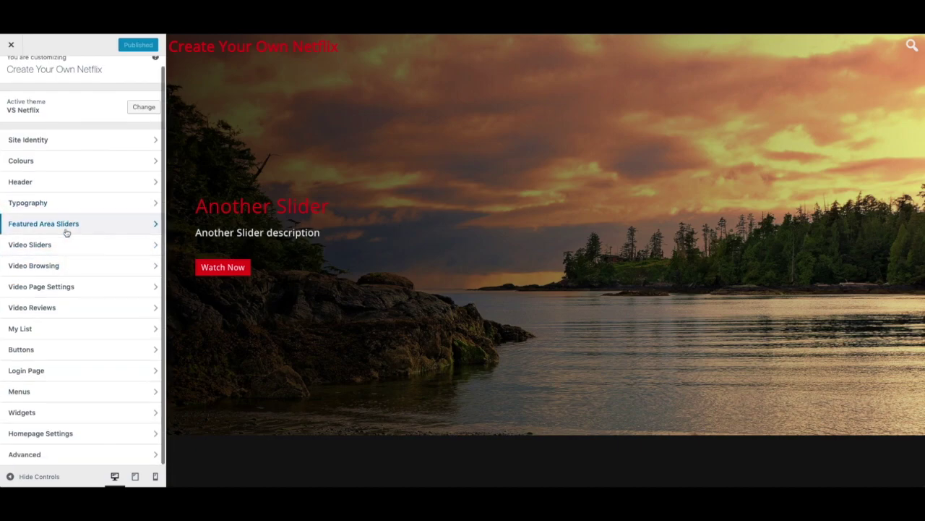
{"action": "scroll", "coordinate": [65, 231], "scroll_direction": "up", "scroll_amount": 1}
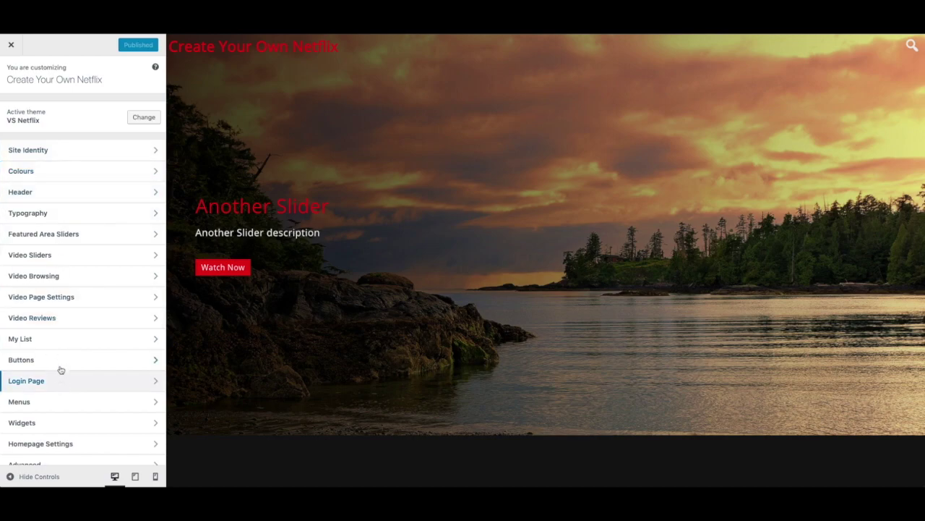
{"action": "left_click", "coordinate": [69, 151]}
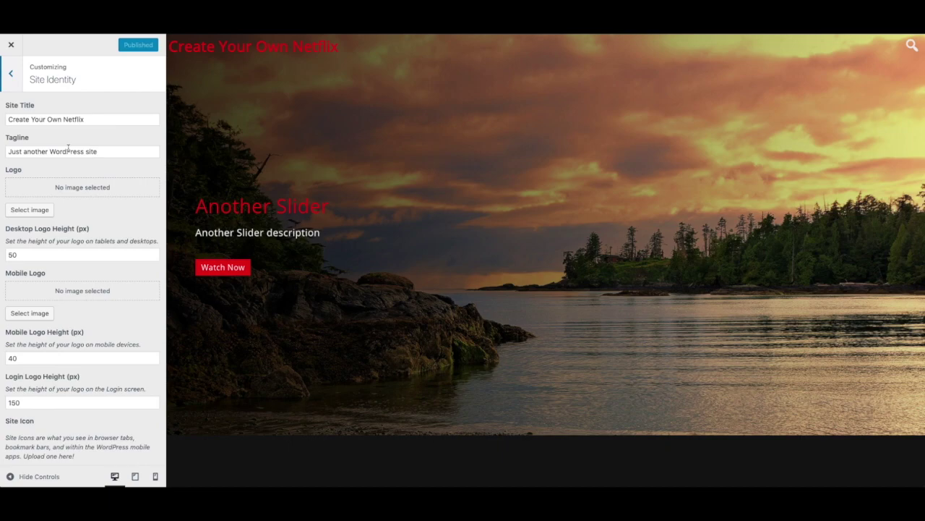
Upload vs-netflix-logo.png, set it as the site logo, and publish.
{"action": "left_click", "coordinate": [29, 211]}
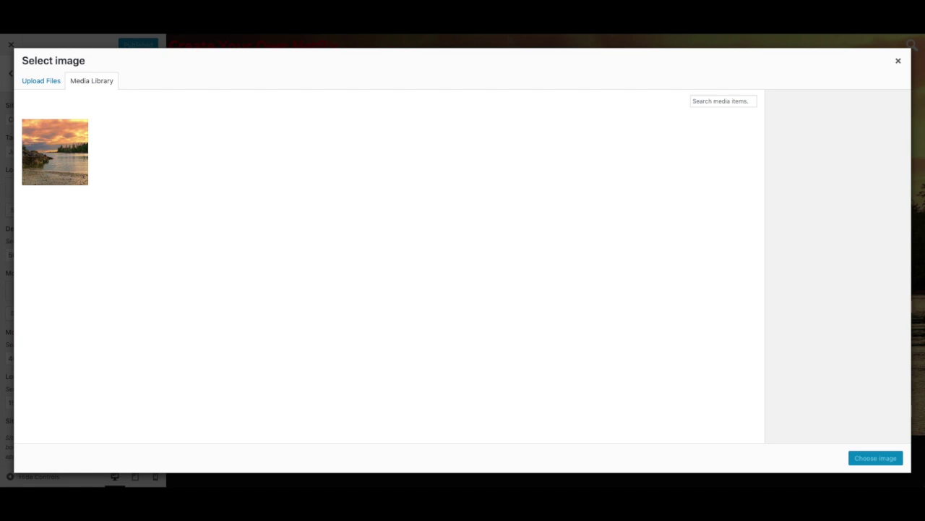
{"action": "left_click_drag", "start_coordinate": [144, 190], "coordinate": [230, 185]}
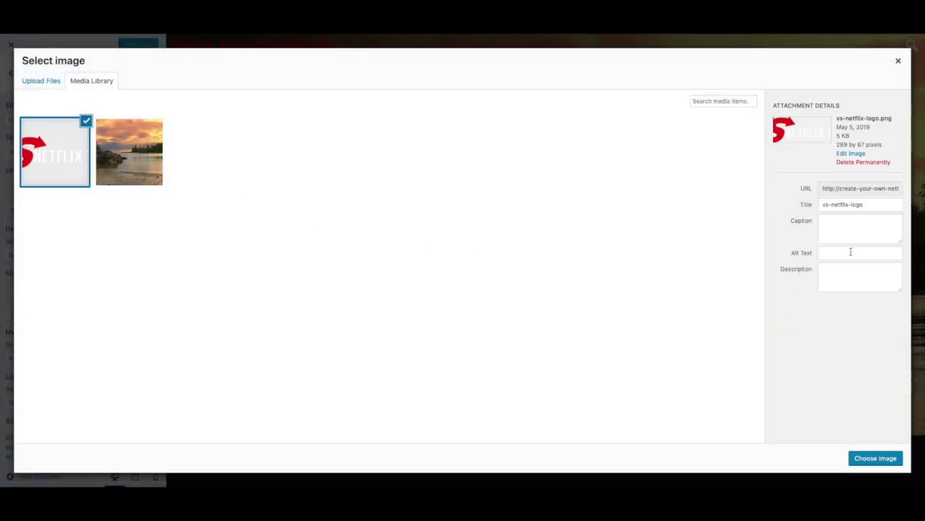
{"action": "left_click", "coordinate": [875, 458]}
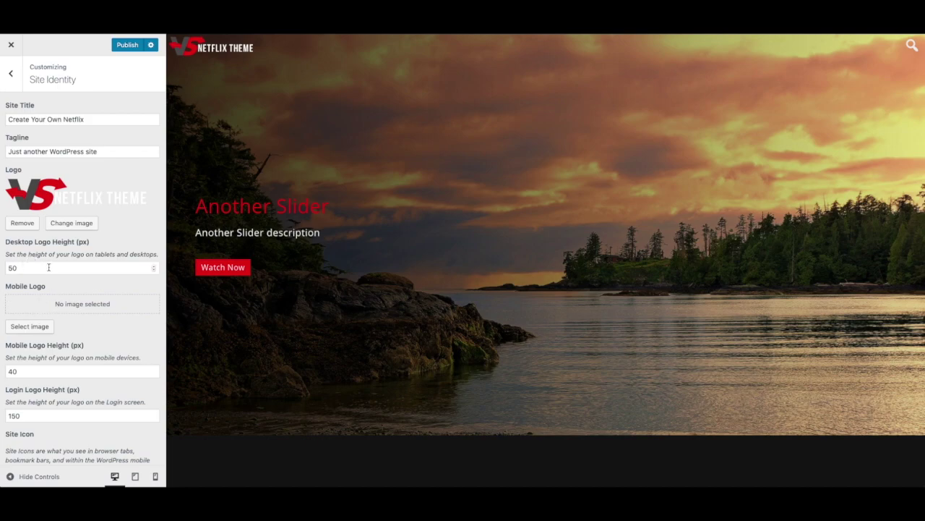
{"action": "scroll", "coordinate": [30, 266], "scroll_direction": "down", "scroll_amount": 2}
{"action": "scroll", "coordinate": [31, 266], "scroll_direction": "down", "scroll_amount": 2}
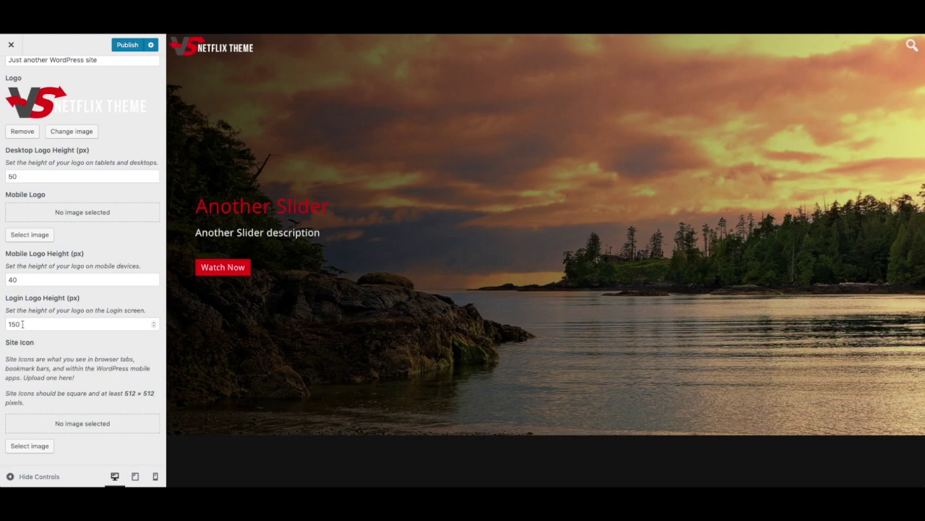
{"action": "left_click", "coordinate": [126, 46]}
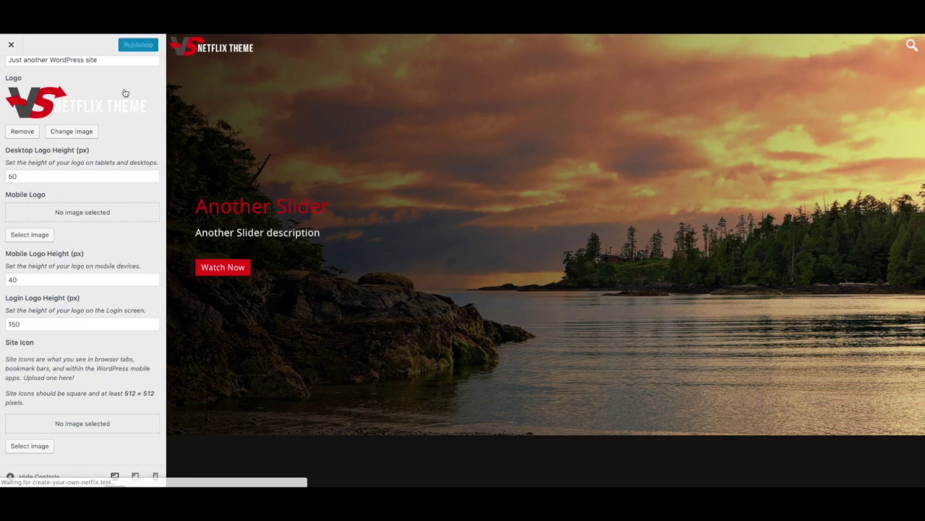
Close the Customizer and load the site's /wp-login page to check the logo.
{"action": "left_click", "coordinate": [12, 47]}
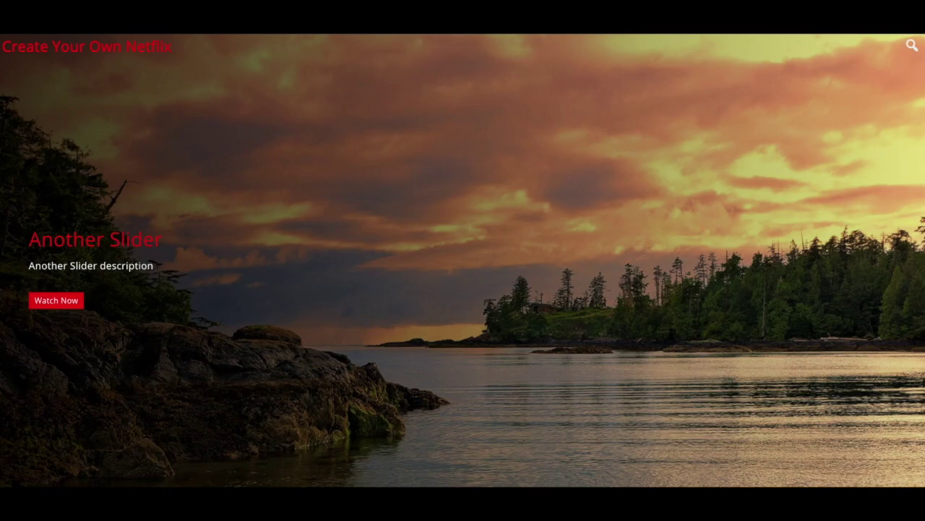
{"action": "key", "text": "super+l"}
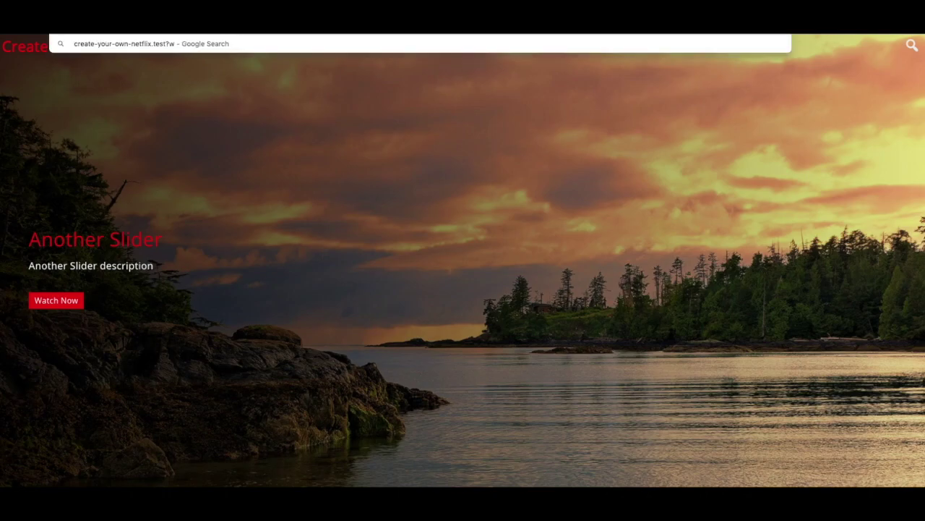
{"action": "key", "text": "BackSpace"}
{"action": "type", "text": "/wp-login"}
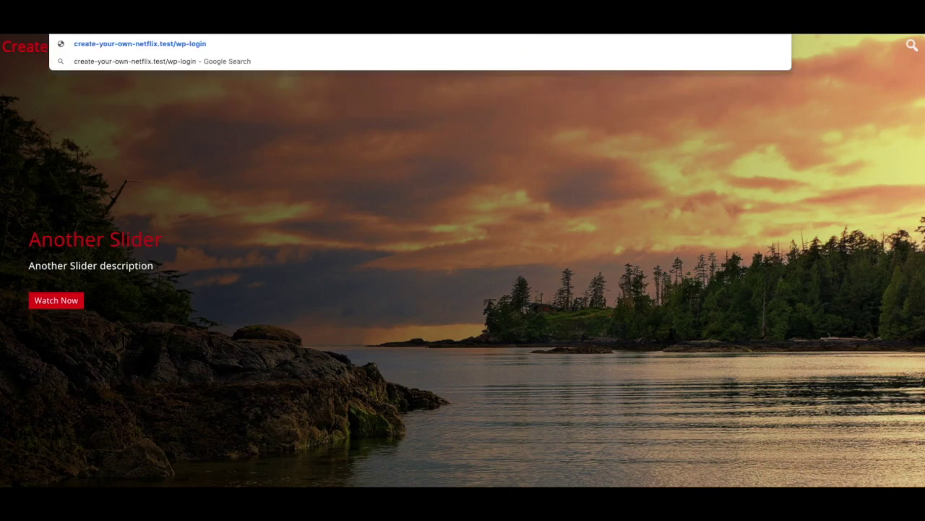
{"action": "key", "text": "Return"}
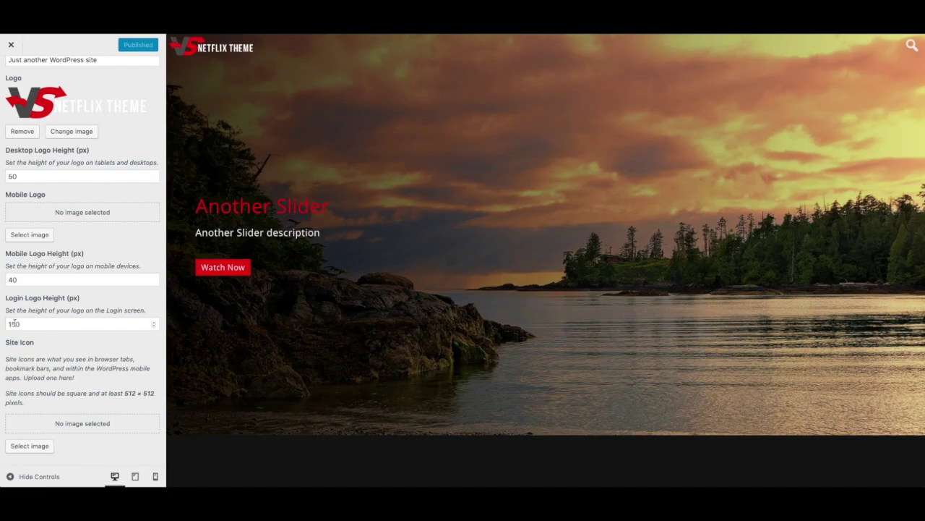
Set the Login Logo Height to 90 and publish it.
{"action": "left_click", "coordinate": [33, 324]}
{"action": "key", "text": "BackSpace"}
{"action": "key", "text": "BackSpace"}
{"action": "key", "text": "BackSpace"}
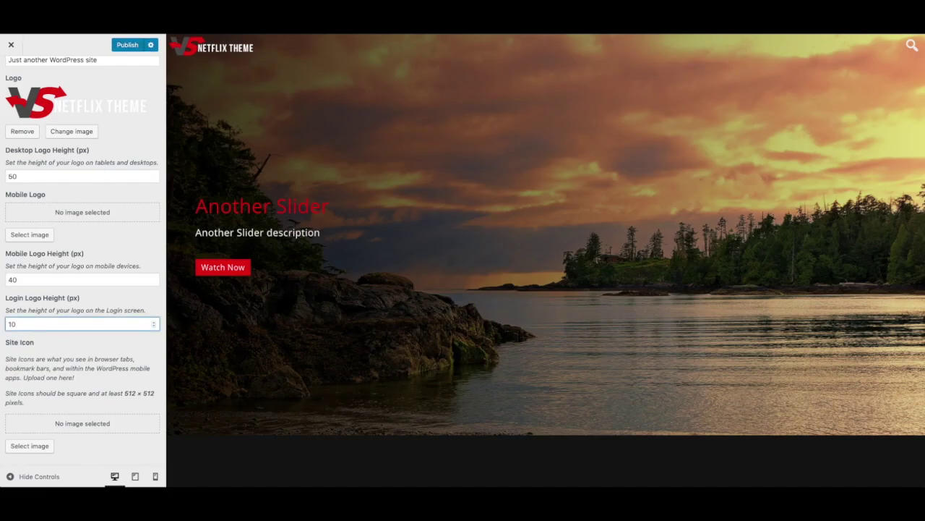
{"action": "type", "text": "90"}
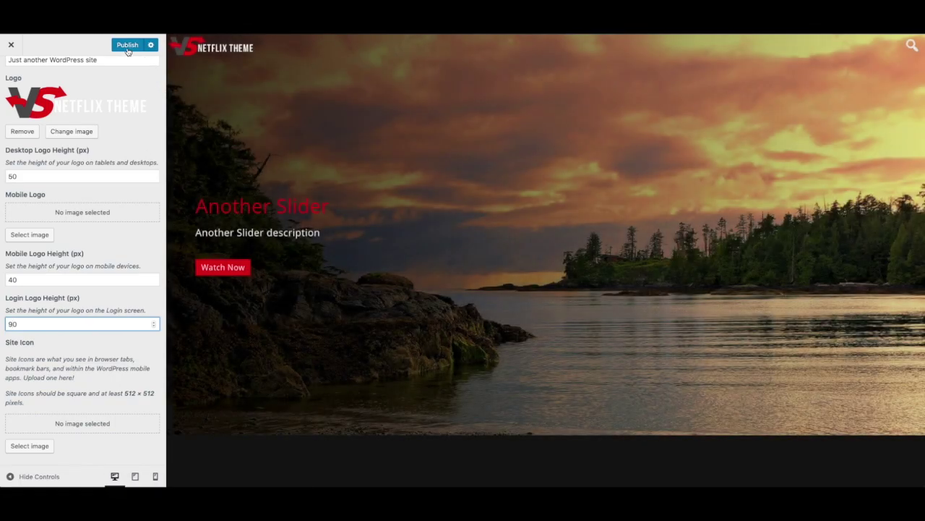
{"action": "left_click", "coordinate": [127, 45]}
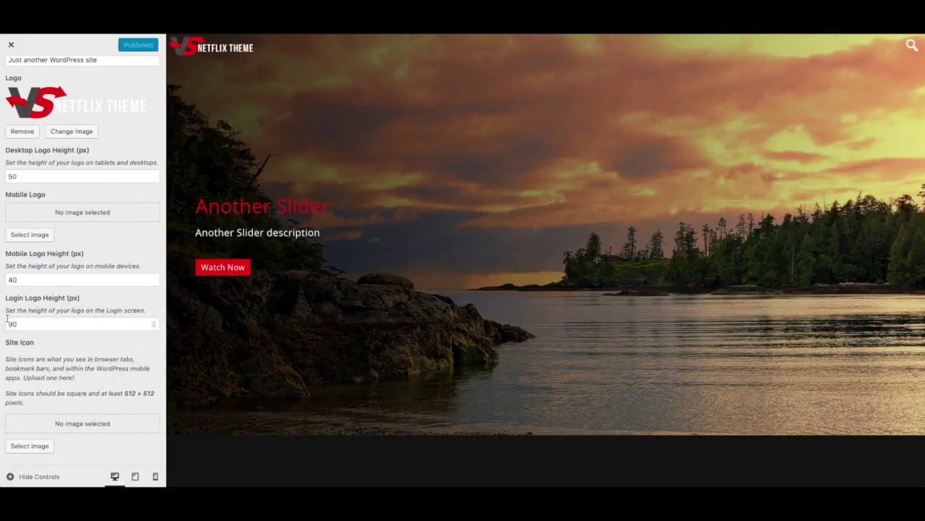
Lower the Login Logo Height to 60, recheck the login page, and close the Customizer.
{"action": "left_click", "coordinate": [7, 323]}
{"action": "type", "text": "60"}
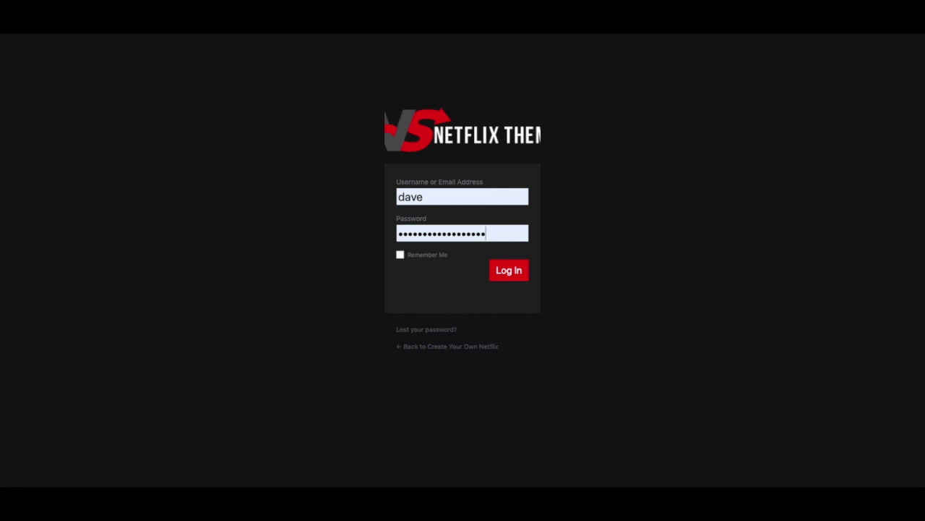
{"action": "key", "text": "super+r"}
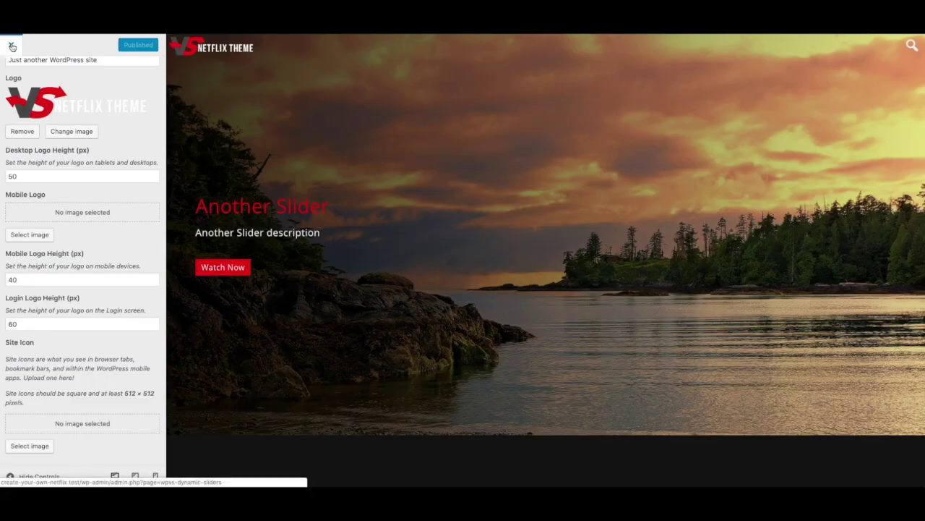
{"action": "left_click", "coordinate": [11, 47]}
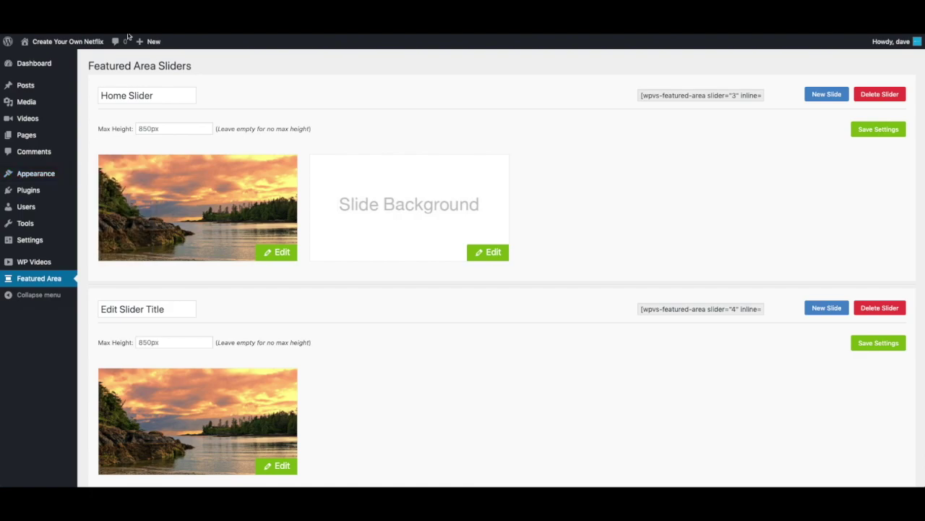
Go to Appearance > Menus in the admin sidebar.
{"action": "right_click", "coordinate": [86, 44]}
{"action": "key", "text": "Escape"}
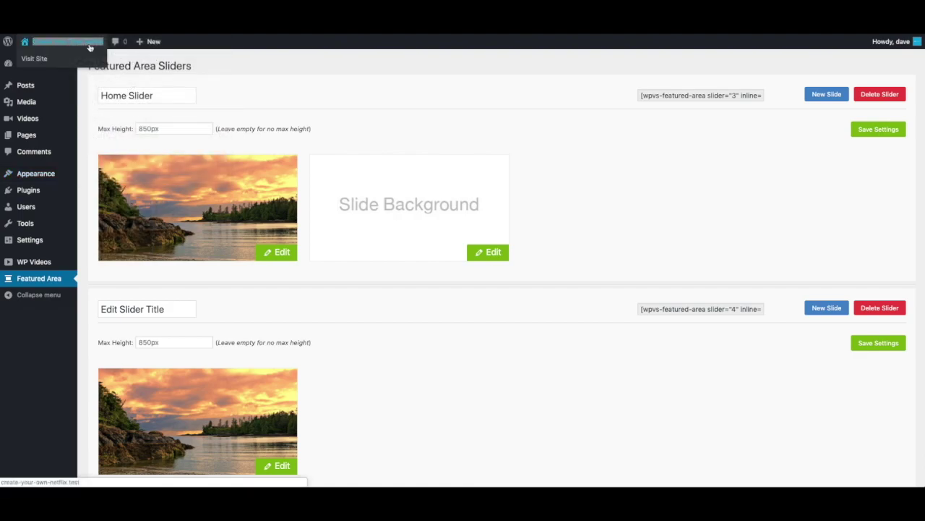
{"action": "mouse_move", "coordinate": [46, 174]}
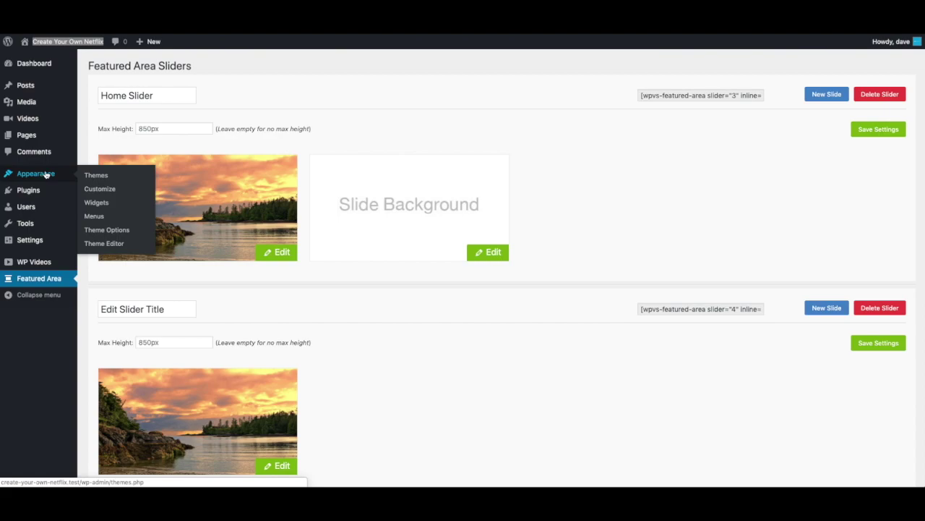
{"action": "left_click", "coordinate": [96, 217]}
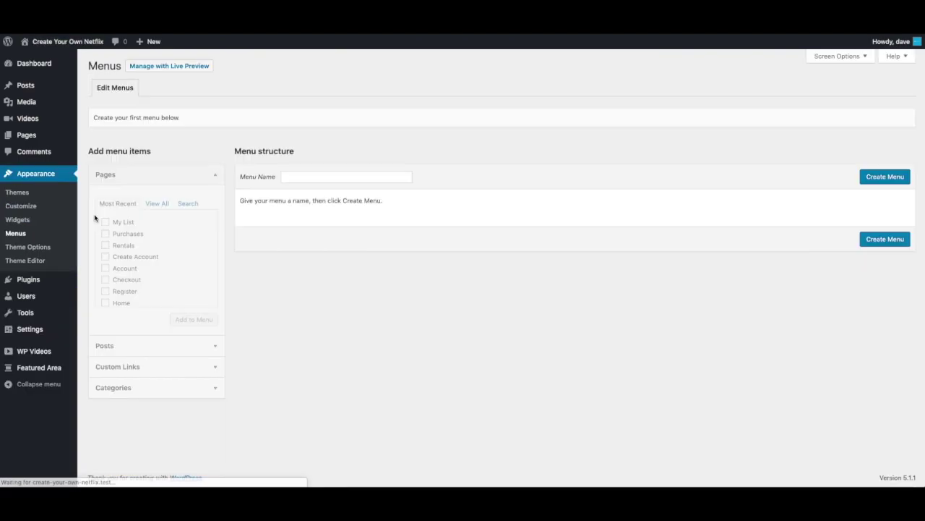
Create a menu named Main and assign it to the Main location.
{"action": "left_click", "coordinate": [310, 176]}
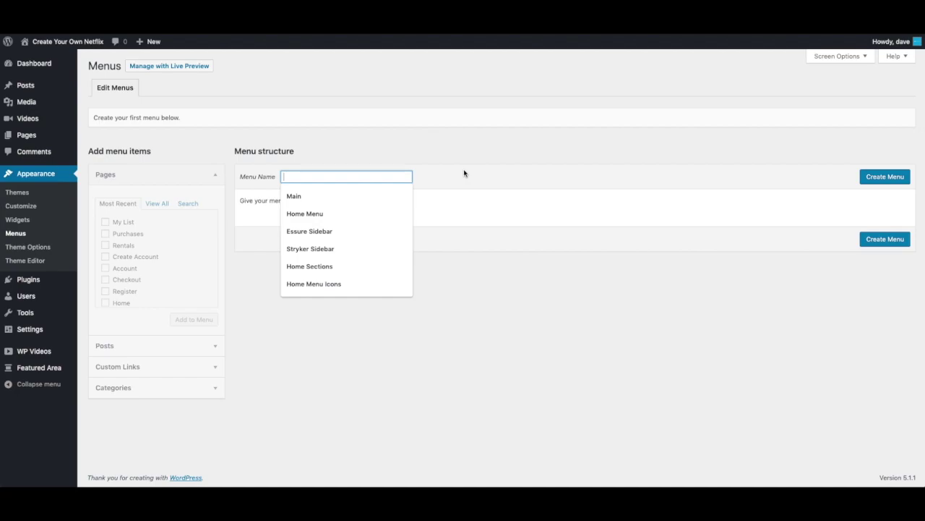
{"action": "type", "text": "Main"}
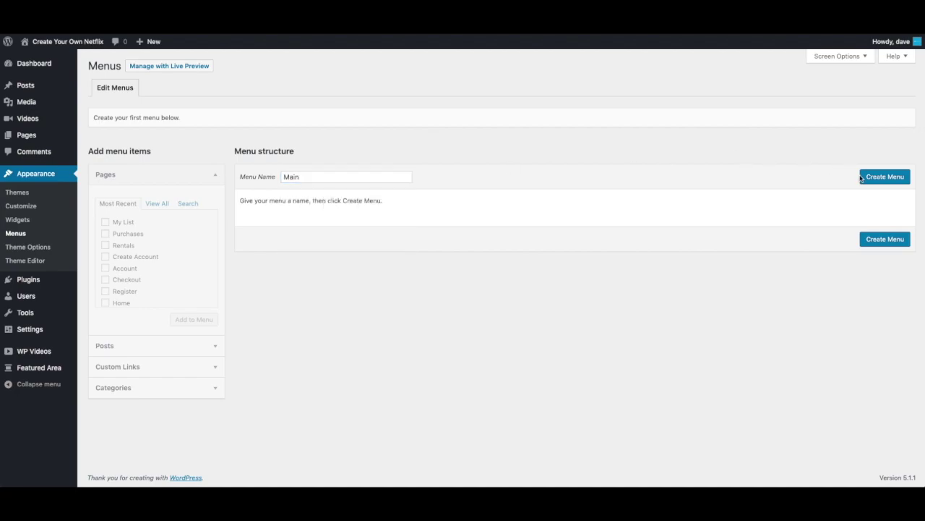
{"action": "left_click", "coordinate": [885, 177]}
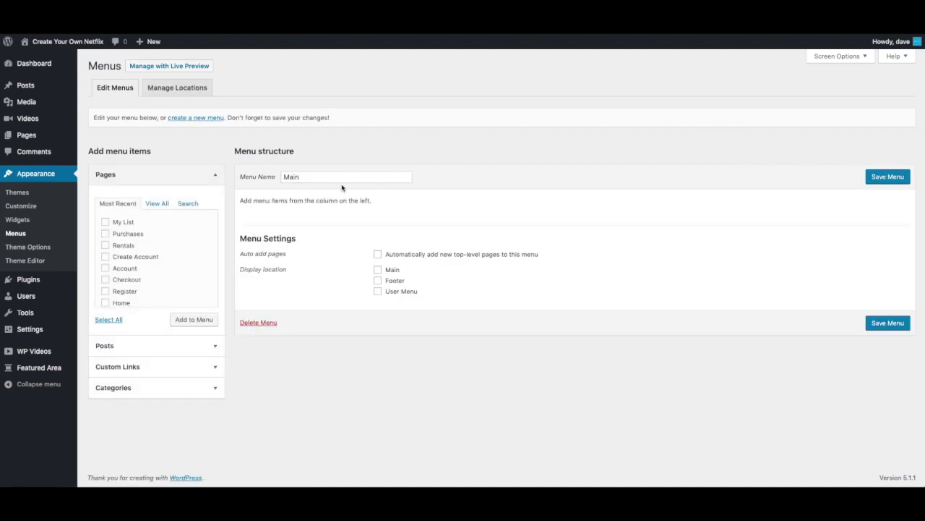
{"action": "left_click", "coordinate": [378, 270]}
Add the My List, Account and Register pages to Main, save, and reload the site.
{"action": "left_click", "coordinate": [128, 270]}
{"action": "left_click", "coordinate": [125, 291]}
{"action": "left_click", "coordinate": [123, 223]}
{"action": "scroll", "coordinate": [132, 239], "scroll_direction": "down", "scroll_amount": 1}
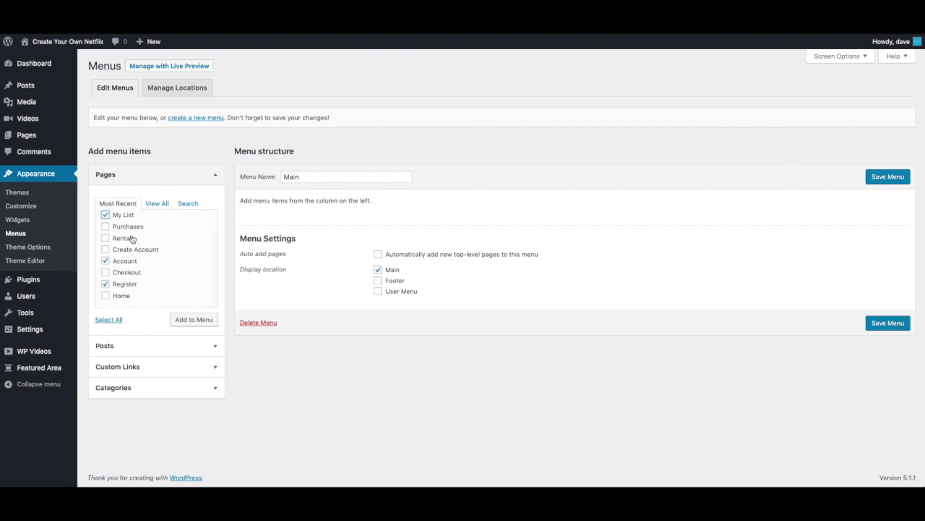
{"action": "left_click", "coordinate": [189, 321]}
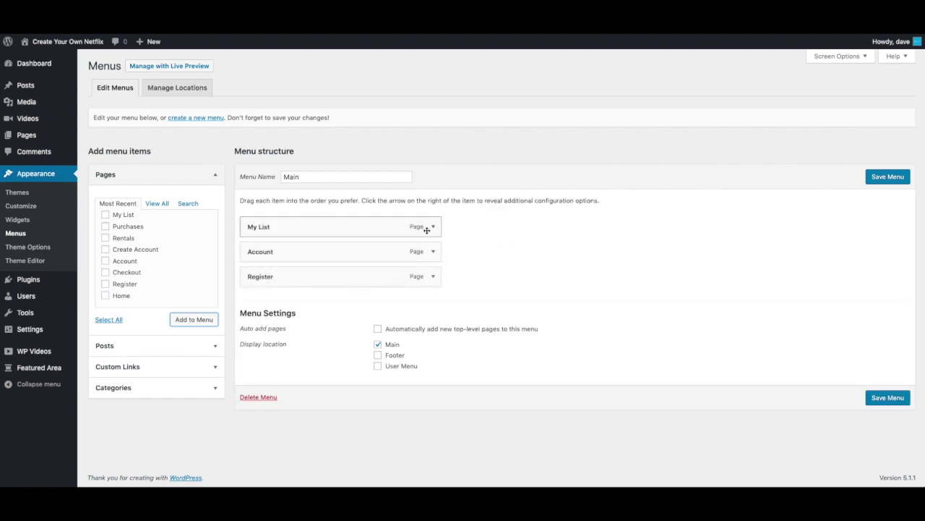
{"action": "left_click", "coordinate": [888, 180]}
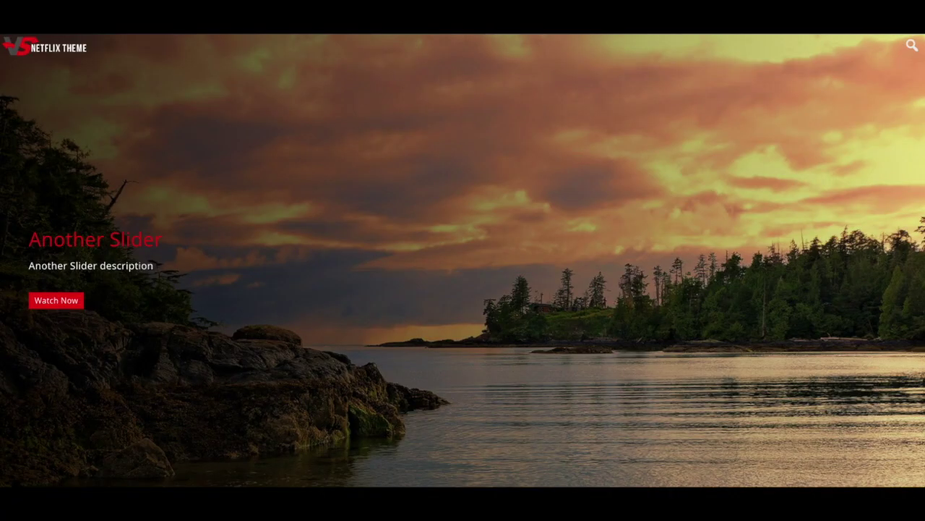
{"action": "key", "text": "F5"}
Check the My List, Account and Register header links, then reopen the Customizer.
{"action": "scroll", "coordinate": [846, 96], "scroll_direction": "down", "scroll_amount": 3}
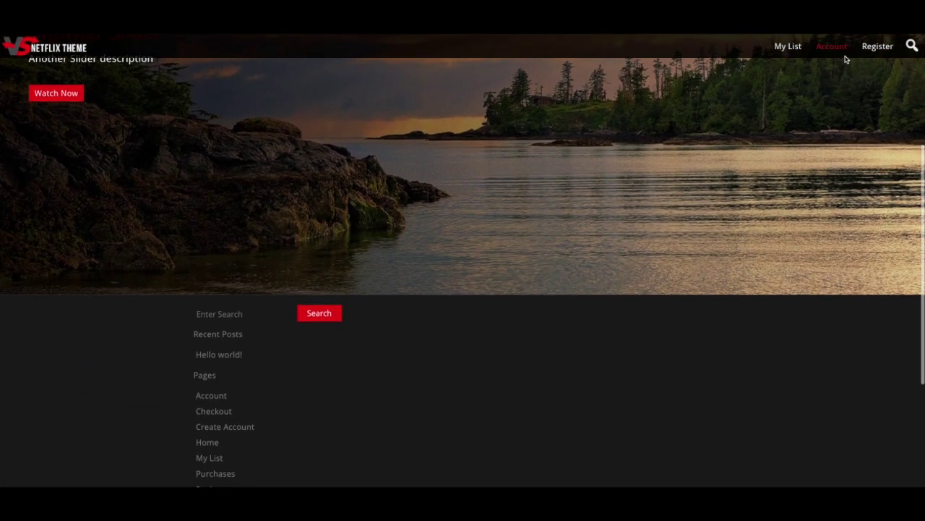
{"action": "scroll", "coordinate": [846, 60], "scroll_direction": "up", "scroll_amount": 3}
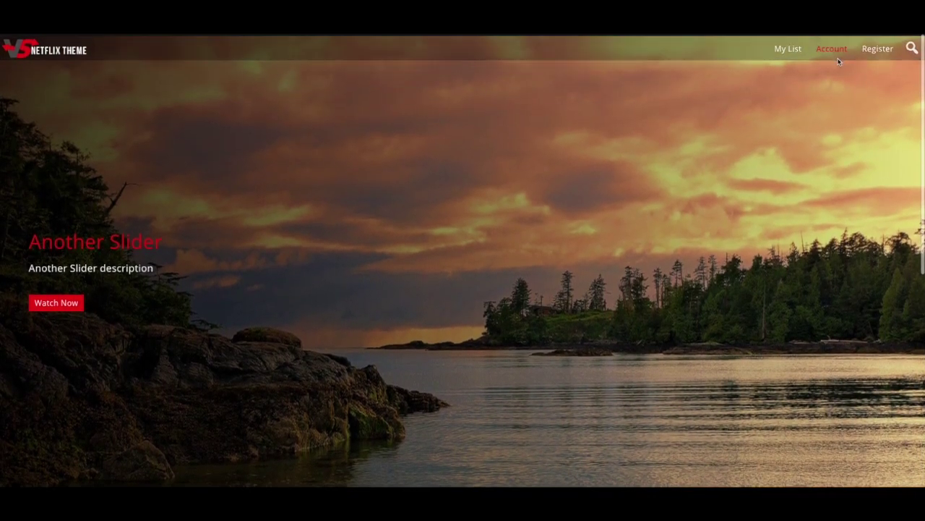
{"action": "scroll", "coordinate": [882, 50], "scroll_direction": "down", "scroll_amount": 1}
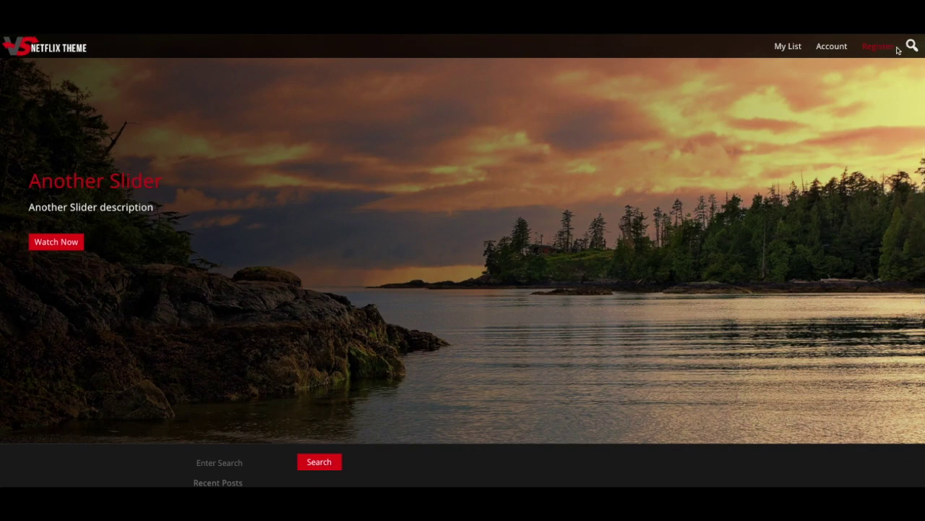
{"action": "scroll", "coordinate": [215, 97], "scroll_direction": "up", "scroll_amount": 1}
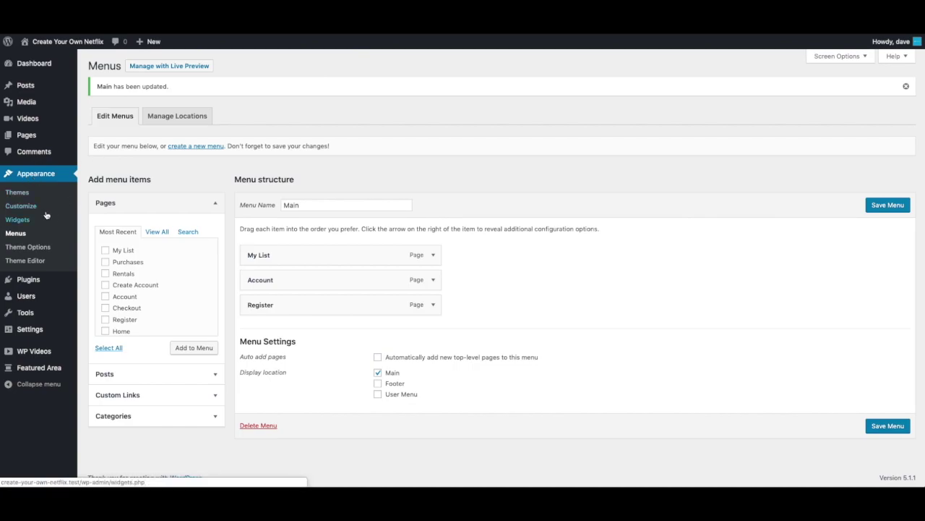
{"action": "left_click", "coordinate": [21, 206]}
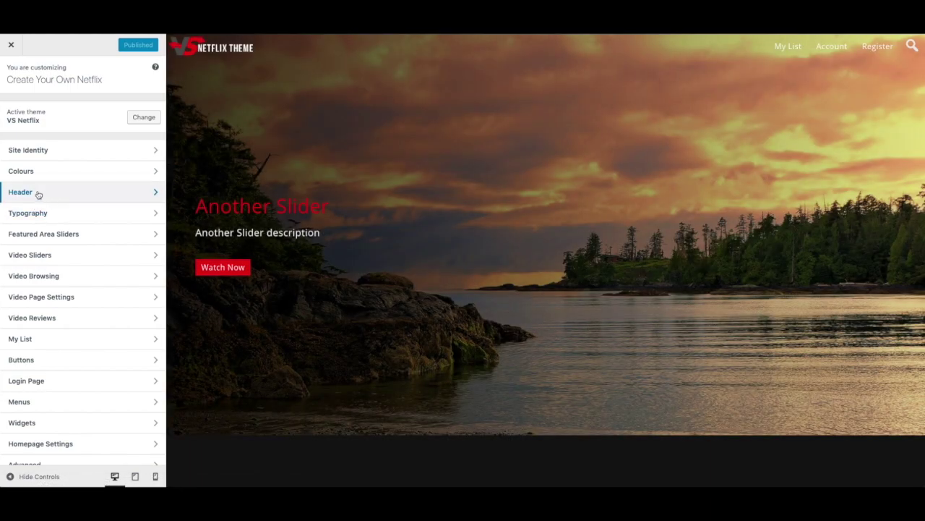
Enable Show Sign In / User Menu in Header, publish, and check the site's user dropdown.
{"action": "left_click", "coordinate": [38, 193]}
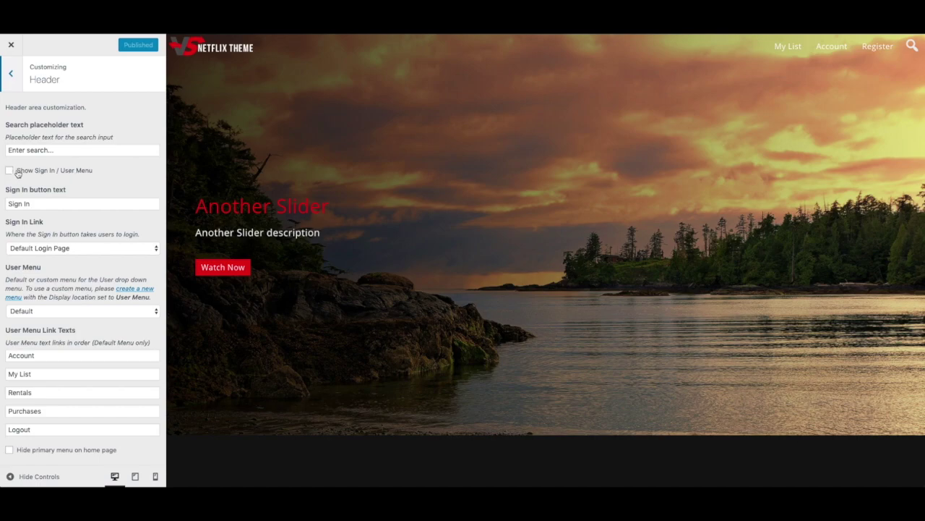
{"action": "left_click", "coordinate": [9, 171]}
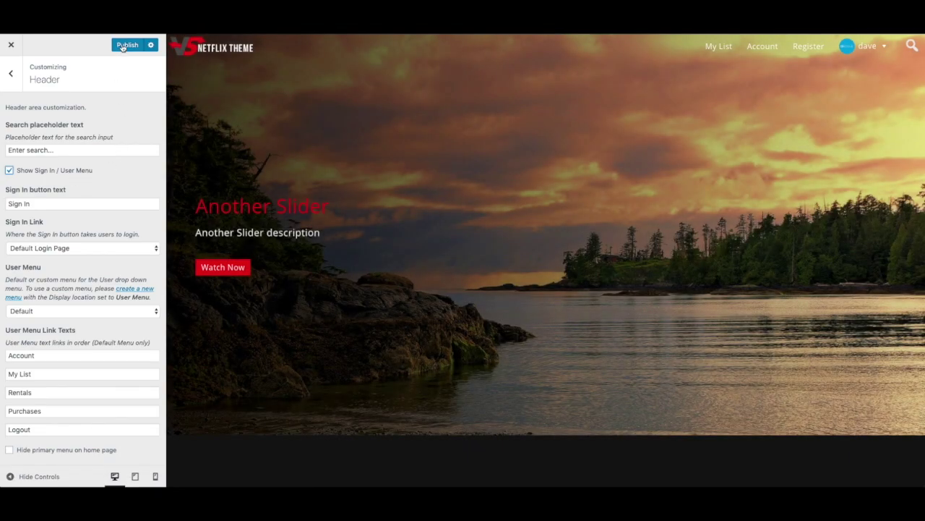
{"action": "left_click", "coordinate": [126, 45]}
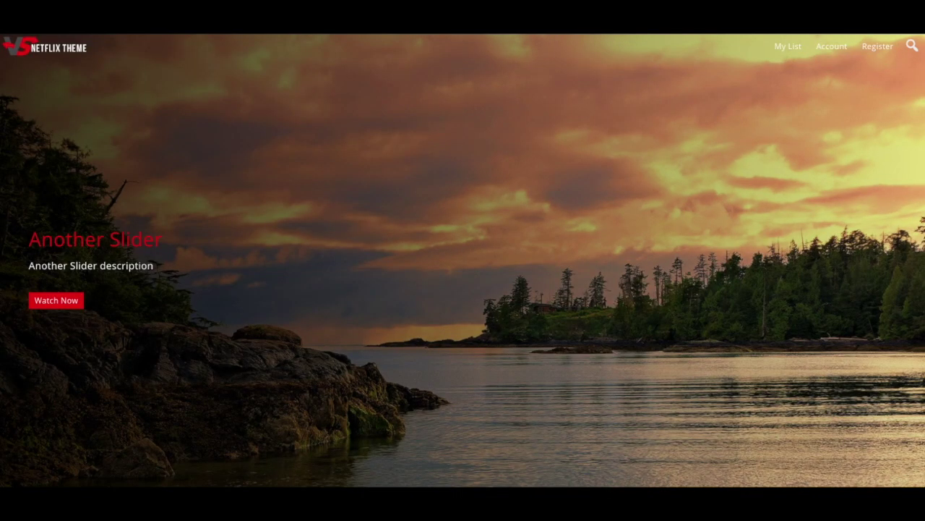
{"action": "key", "text": "super+r"}
{"action": "left_click", "coordinate": [867, 47]}
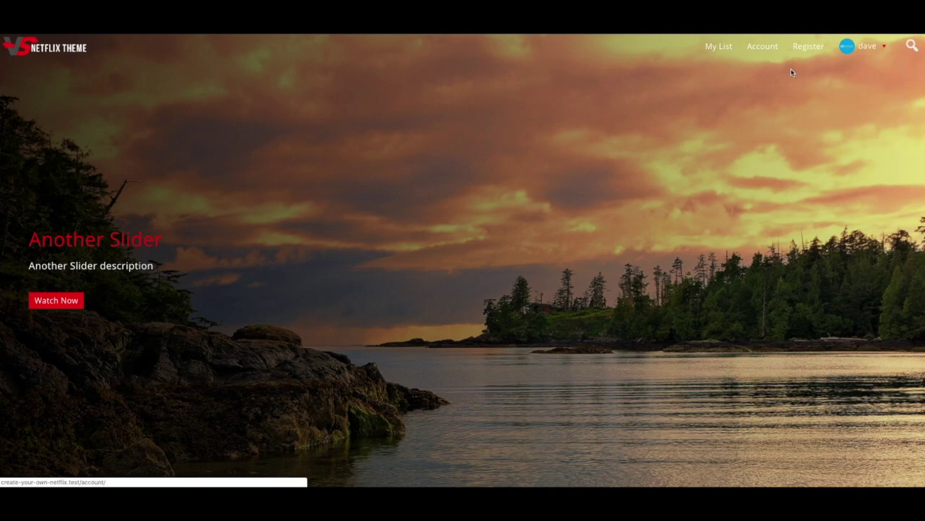
{"action": "mouse_move", "coordinate": [868, 52]}
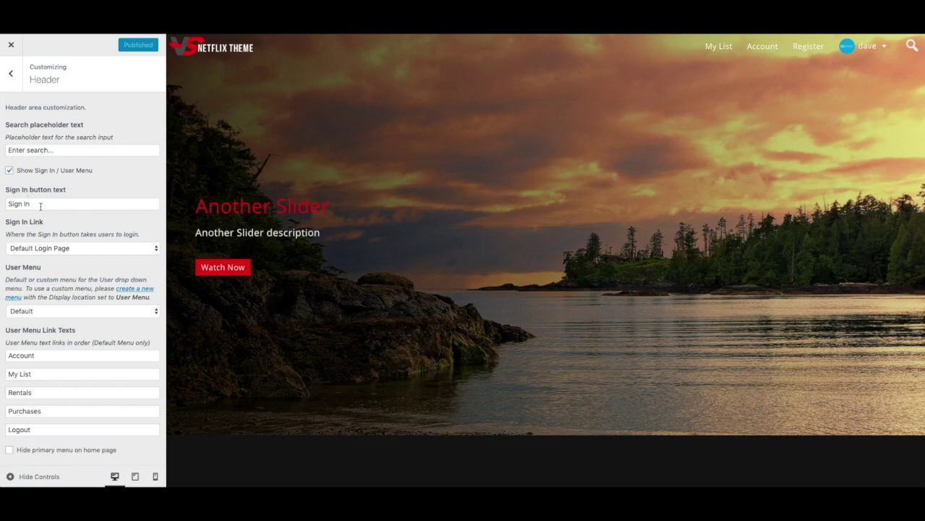
Point the header's Sign In Link to the Account page and publish.
{"action": "left_click_drag", "start_coordinate": [39, 204], "coordinate": [4, 206]}
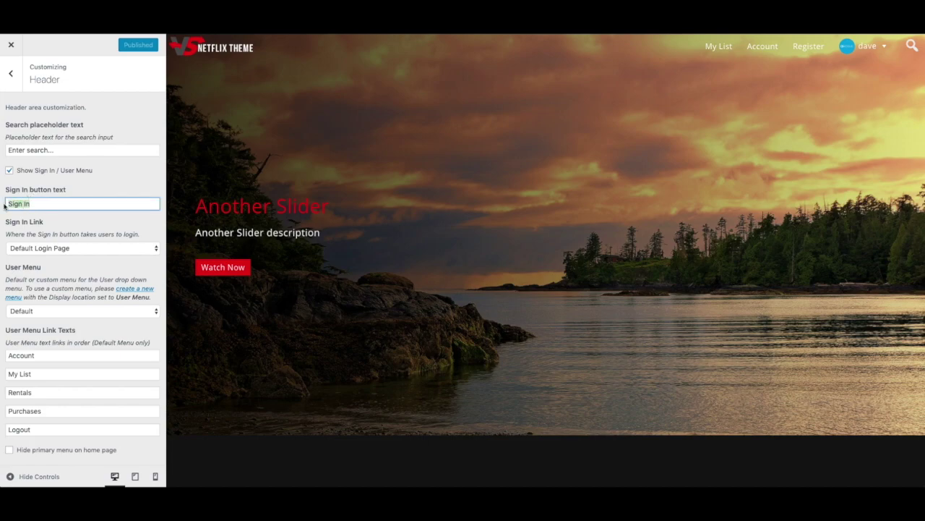
{"action": "left_click", "coordinate": [59, 251]}
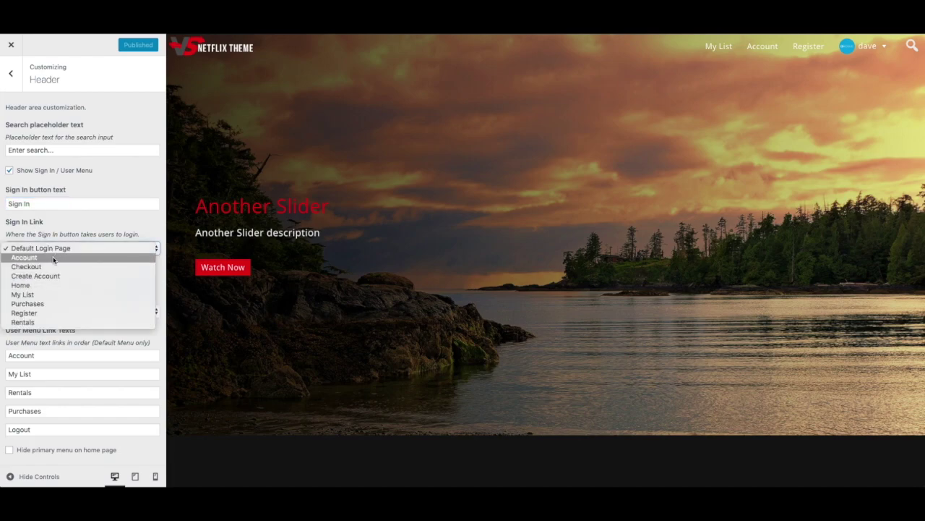
{"action": "left_click", "coordinate": [53, 259]}
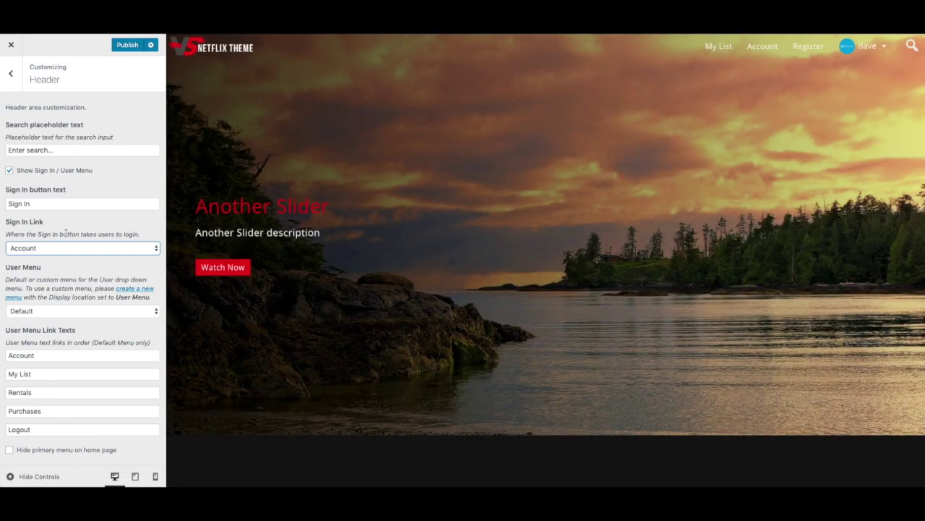
{"action": "left_click", "coordinate": [127, 45]}
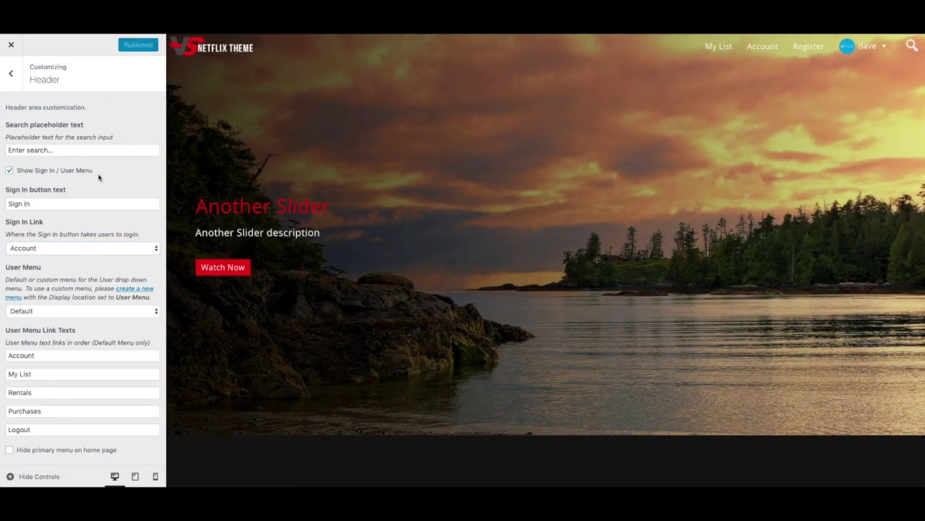
{"action": "scroll", "coordinate": [91, 176], "scroll_direction": "down", "scroll_amount": 1}
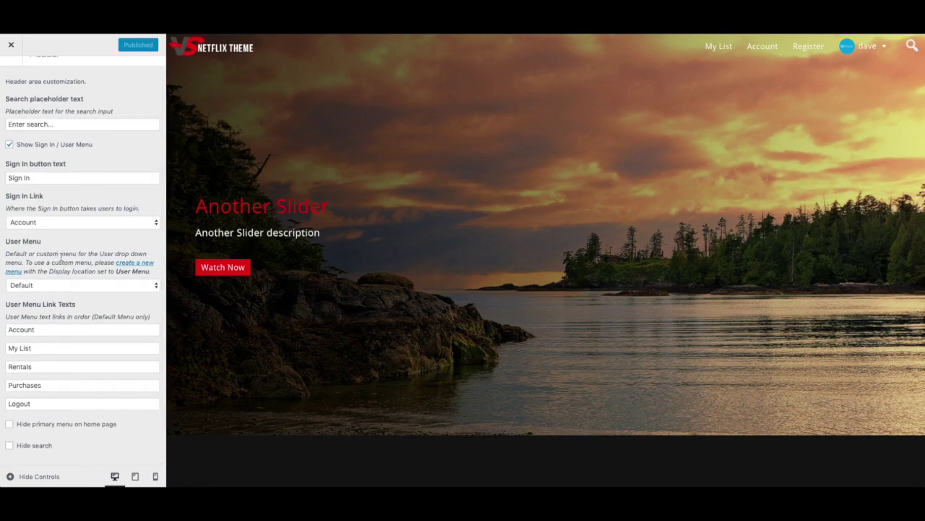
{"action": "left_click", "coordinate": [64, 286]}
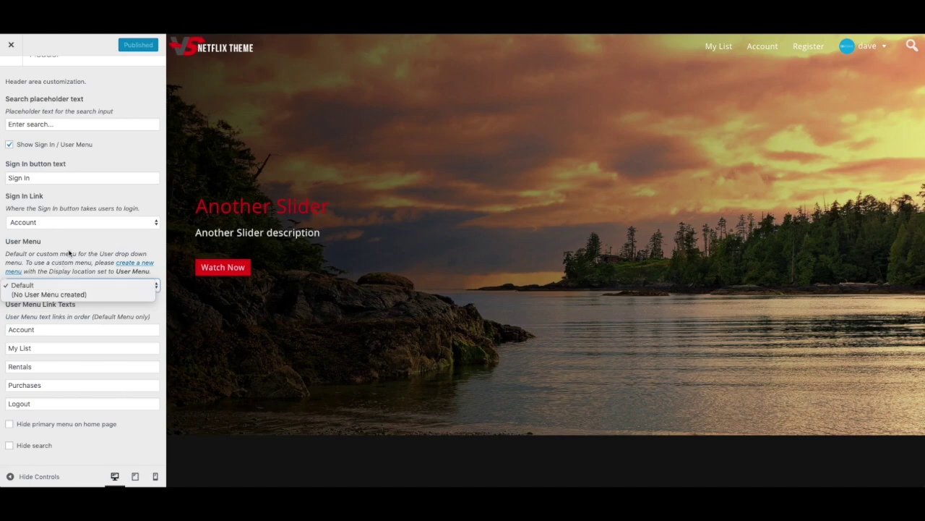
{"action": "left_click", "coordinate": [69, 253]}
{"action": "left_click", "coordinate": [43, 316]}
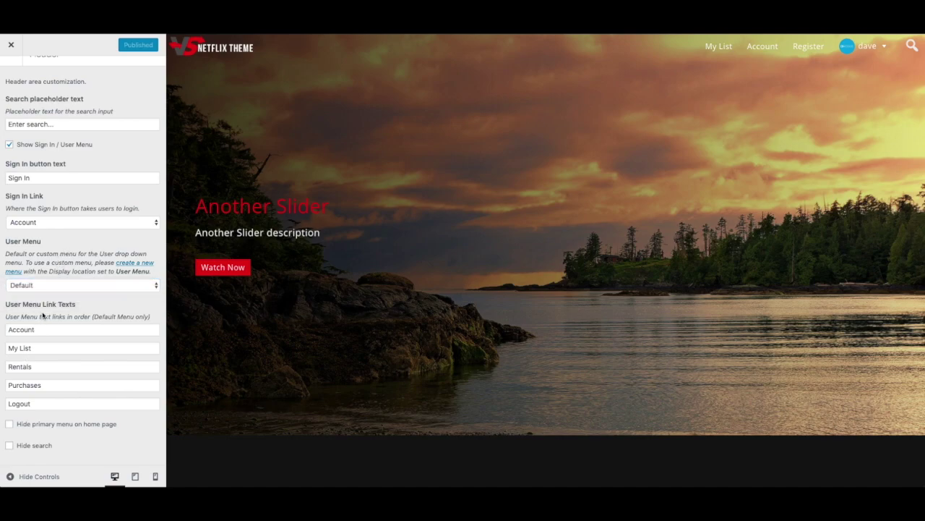
{"action": "left_click", "coordinate": [44, 367]}
{"action": "double_click", "coordinate": [56, 365]}
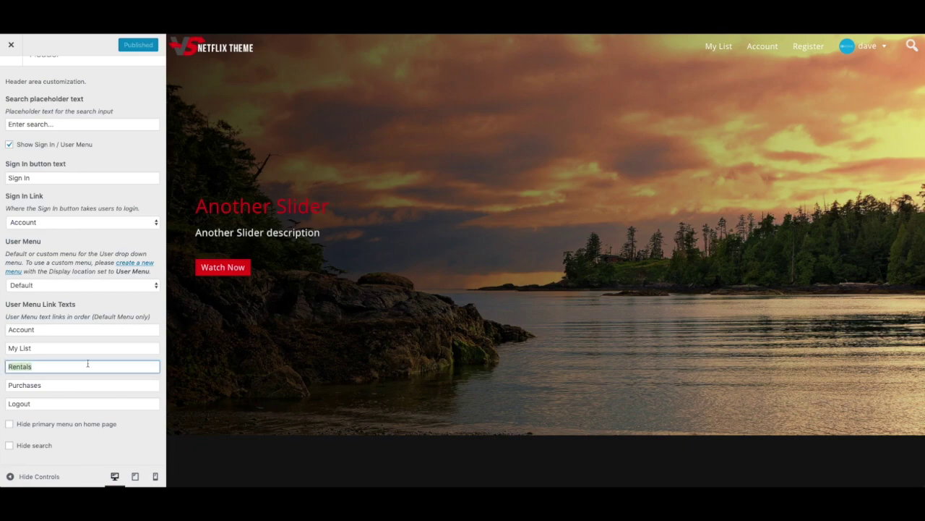
{"action": "type", "text": "Watch Now"}
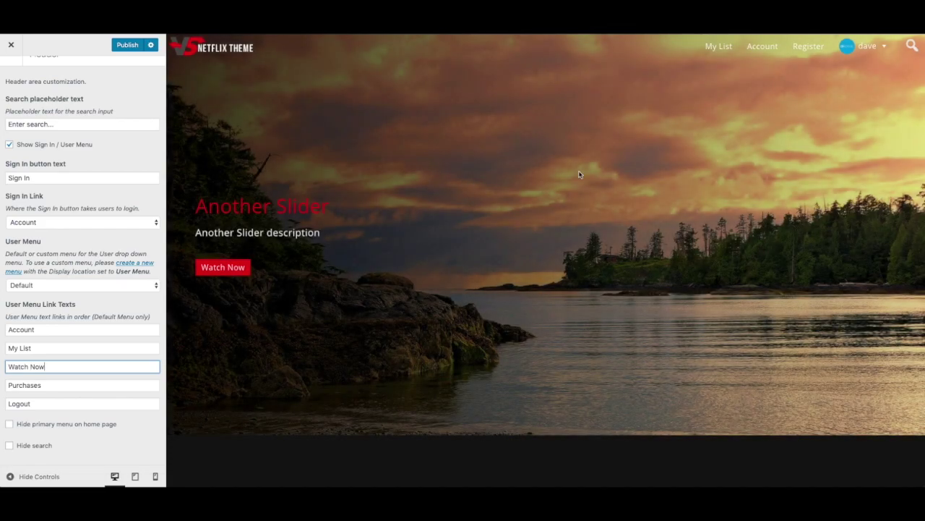
{"action": "left_click", "coordinate": [585, 172]}
{"action": "left_click", "coordinate": [865, 47]}
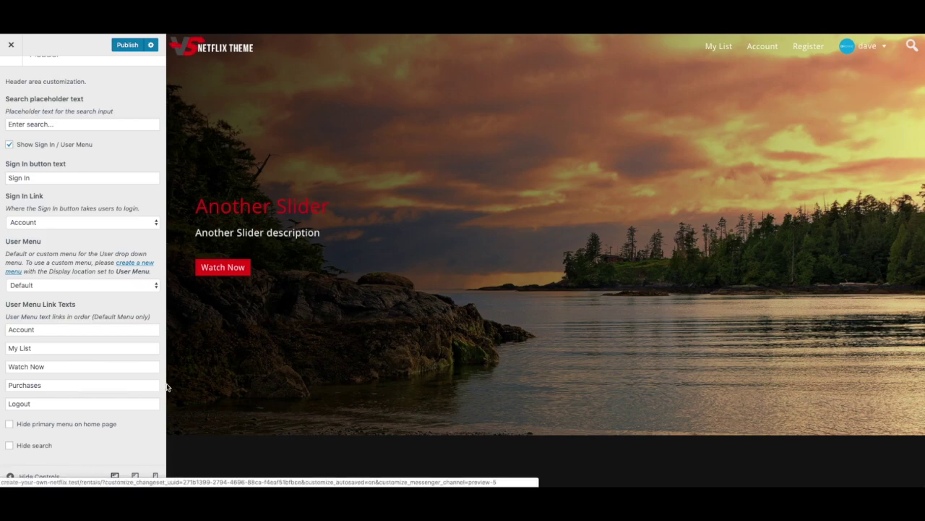
{"action": "triple_click", "coordinate": [72, 365]}
{"action": "type", "text": "Rentals"}
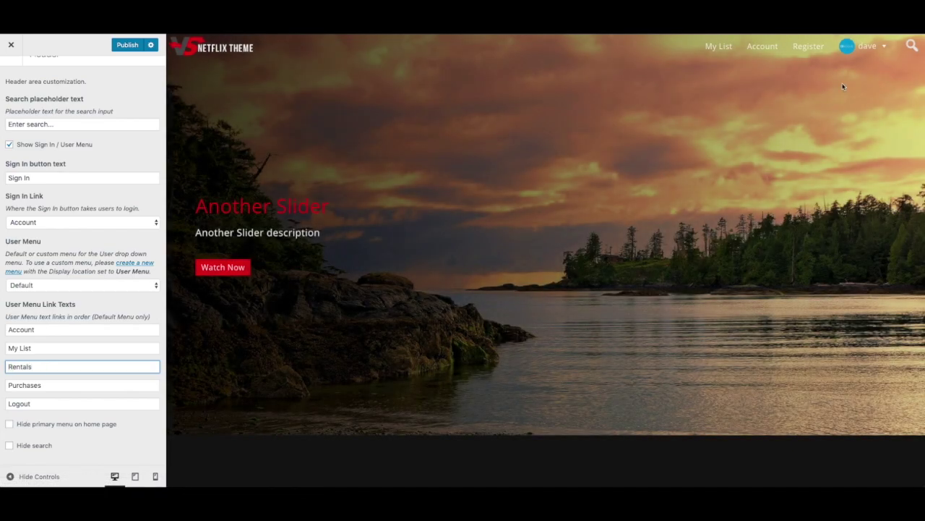
{"action": "mouse_move", "coordinate": [877, 53]}
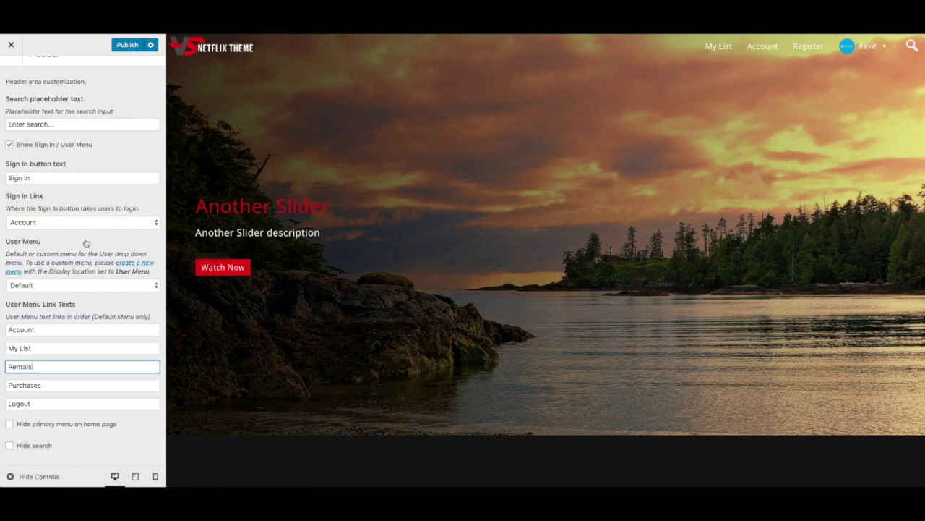
{"action": "left_click", "coordinate": [133, 265]}
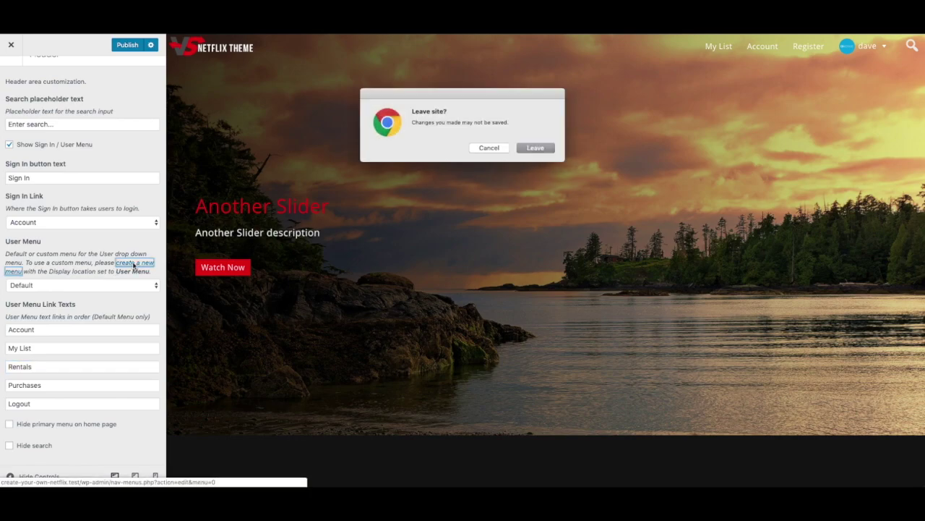
Leave the Customizer and create a new menu named 'User Menu'.
{"action": "left_click", "coordinate": [535, 148]}
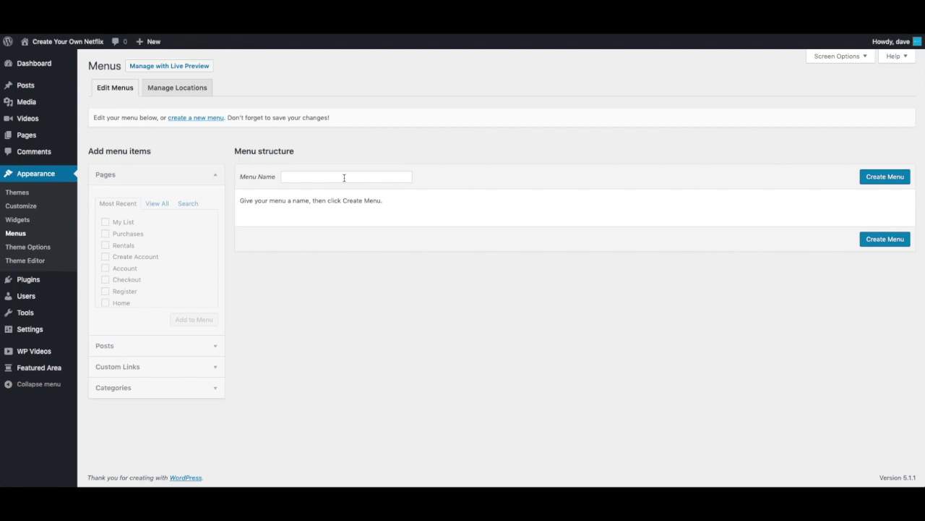
{"action": "left_click", "coordinate": [385, 178]}
{"action": "type", "text": "User Menu"}
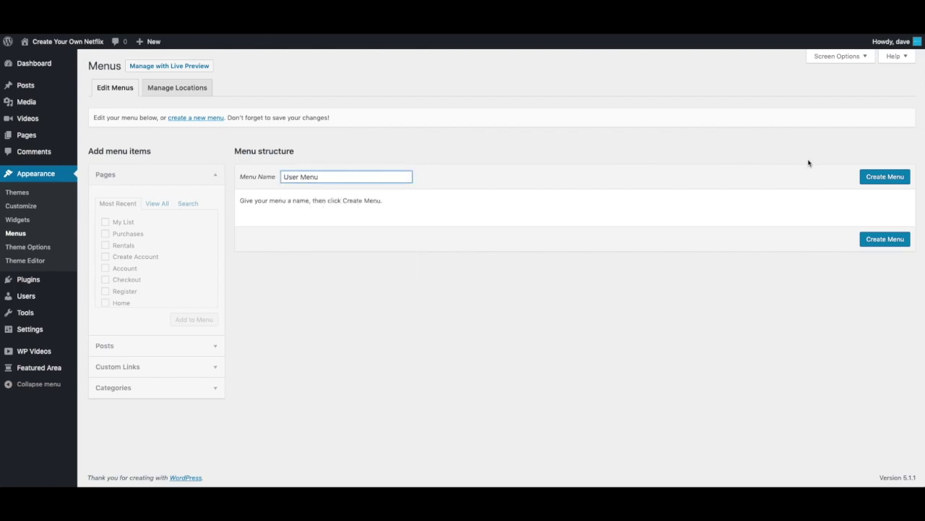
{"action": "left_click", "coordinate": [885, 176]}
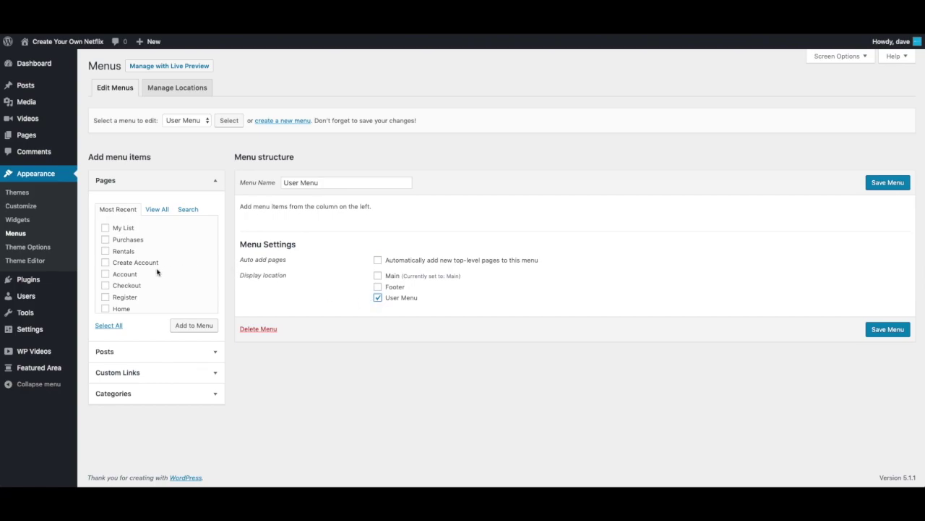
Add the Purchases, Rentals and My List pages to User Menu and save it.
{"action": "left_click", "coordinate": [128, 241]}
{"action": "left_click", "coordinate": [121, 252]}
{"action": "left_click", "coordinate": [125, 230]}
{"action": "scroll", "coordinate": [171, 267], "scroll_direction": "down", "scroll_amount": 1}
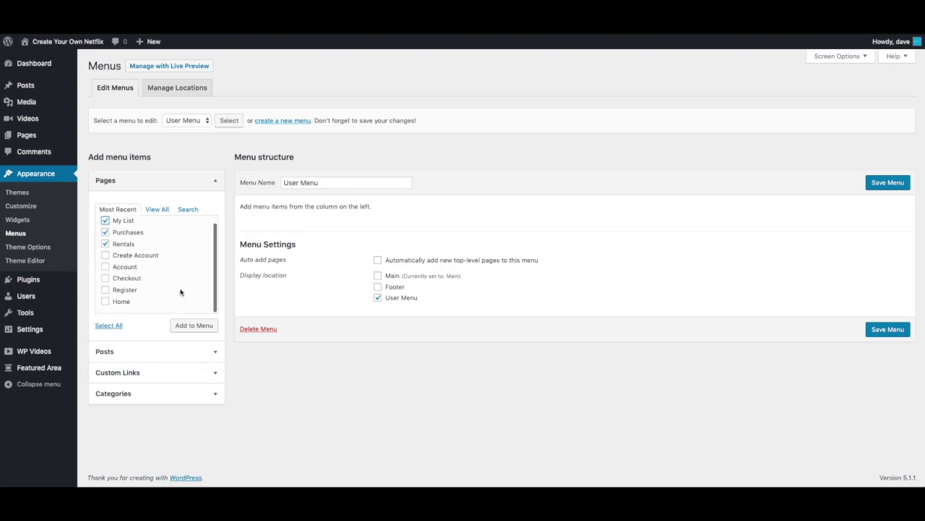
{"action": "left_click", "coordinate": [192, 325]}
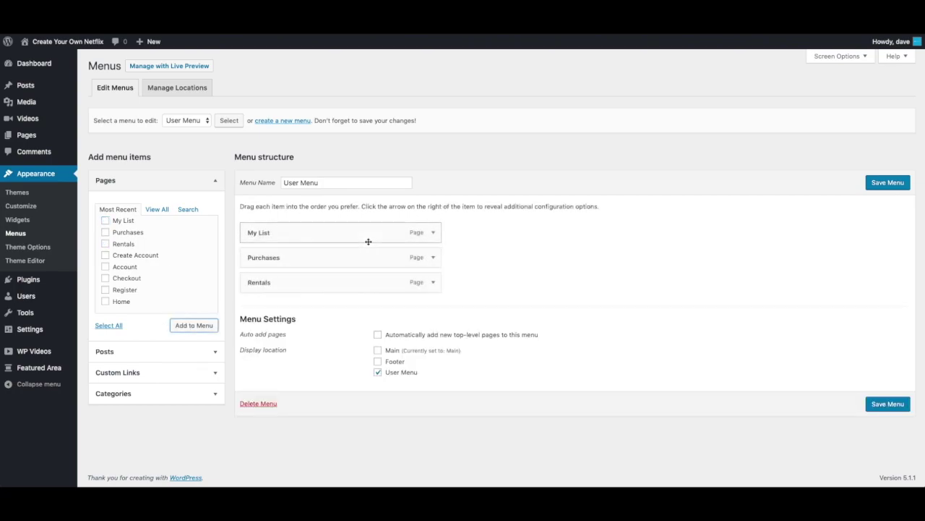
{"action": "left_click", "coordinate": [889, 184]}
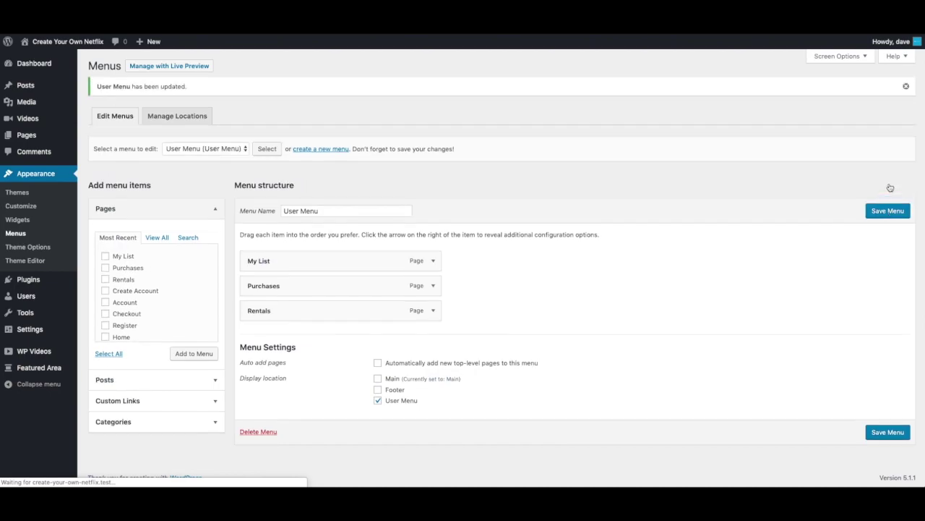
Preview the header with its User Menu setting set to the new User Menu.
{"action": "left_click", "coordinate": [27, 207]}
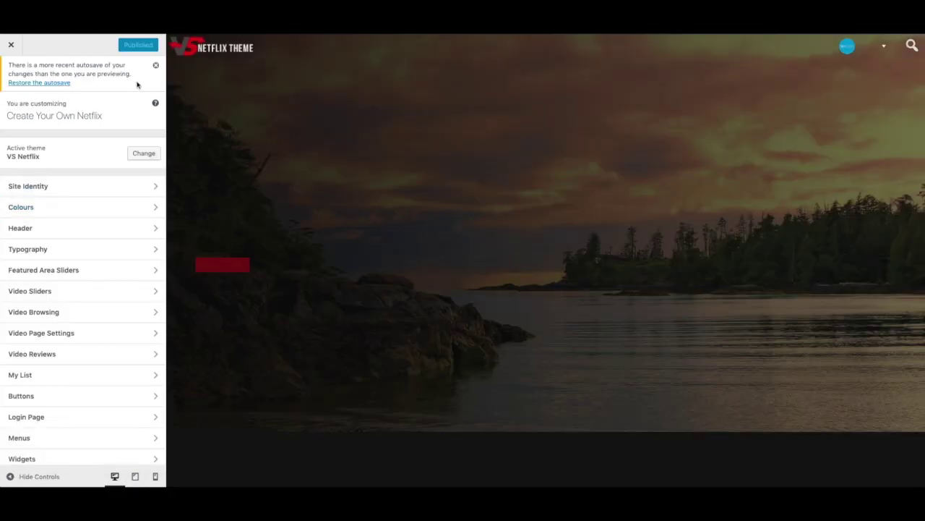
{"action": "left_click", "coordinate": [155, 66]}
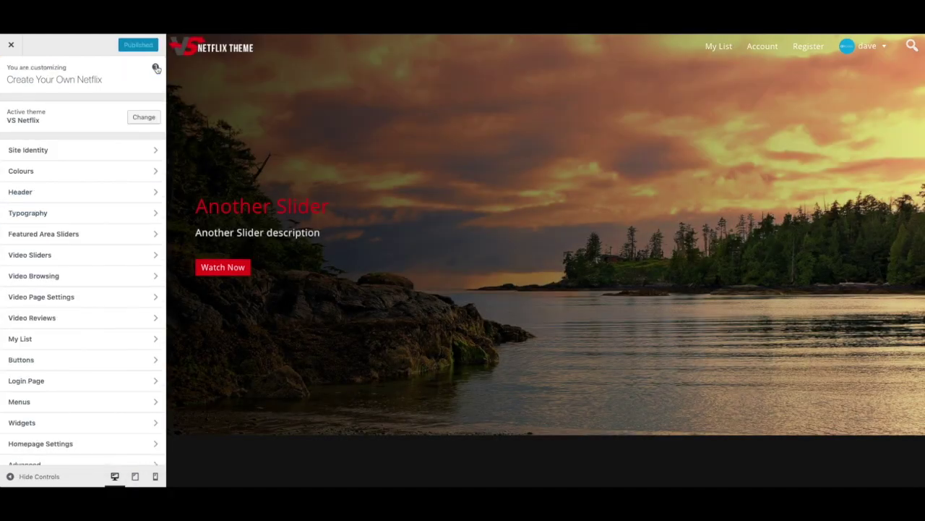
{"action": "left_click", "coordinate": [47, 203]}
{"action": "scroll", "coordinate": [72, 238], "scroll_direction": "down", "scroll_amount": 1}
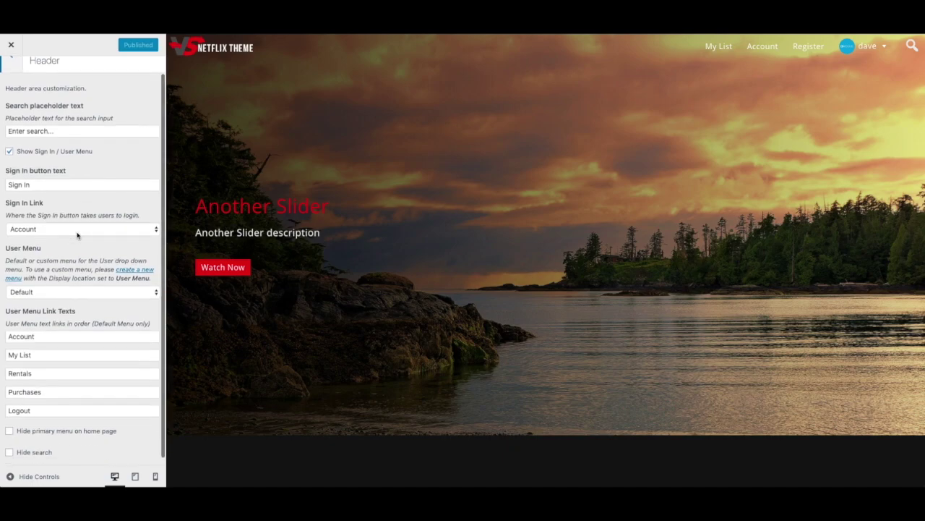
{"action": "left_click", "coordinate": [57, 286]}
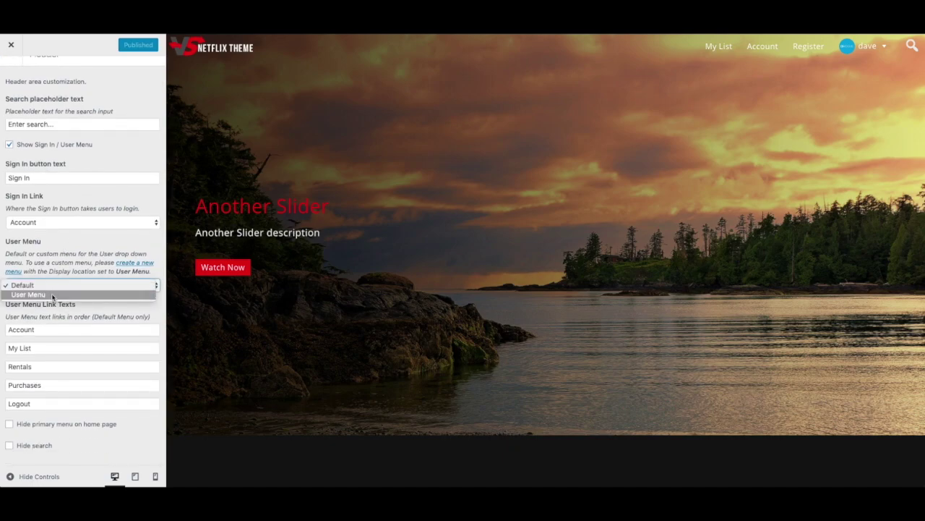
{"action": "left_click", "coordinate": [52, 295]}
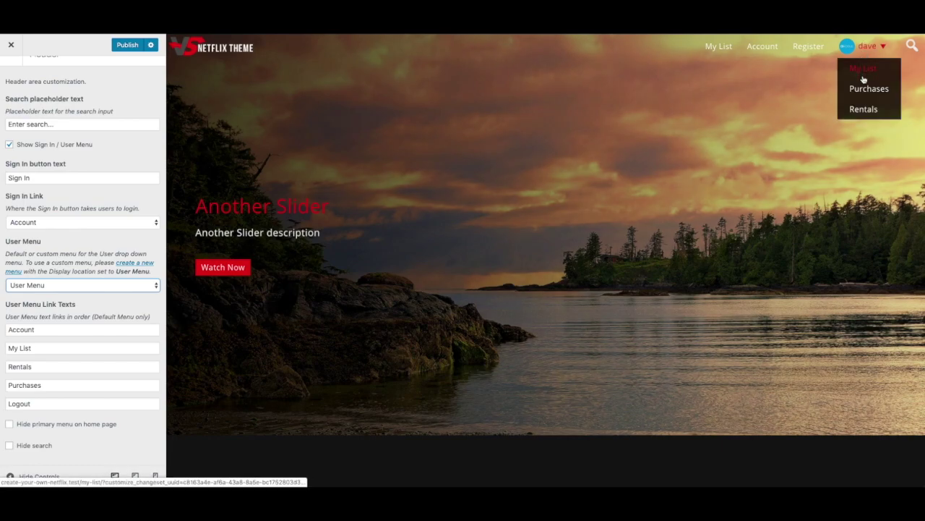
Switch the header User Menu back to Default, publish, and close the Customizer.
{"action": "left_click", "coordinate": [62, 288]}
{"action": "left_click", "coordinate": [49, 278]}
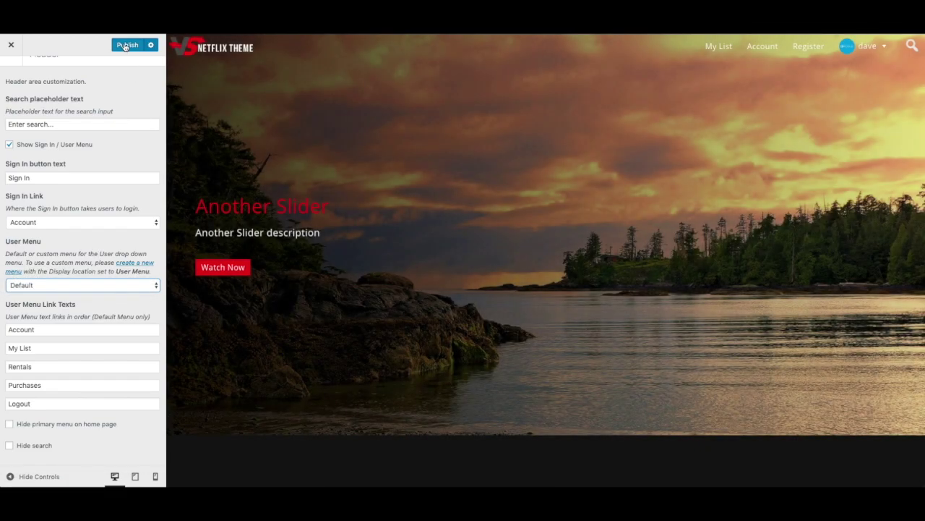
{"action": "left_click", "coordinate": [125, 45]}
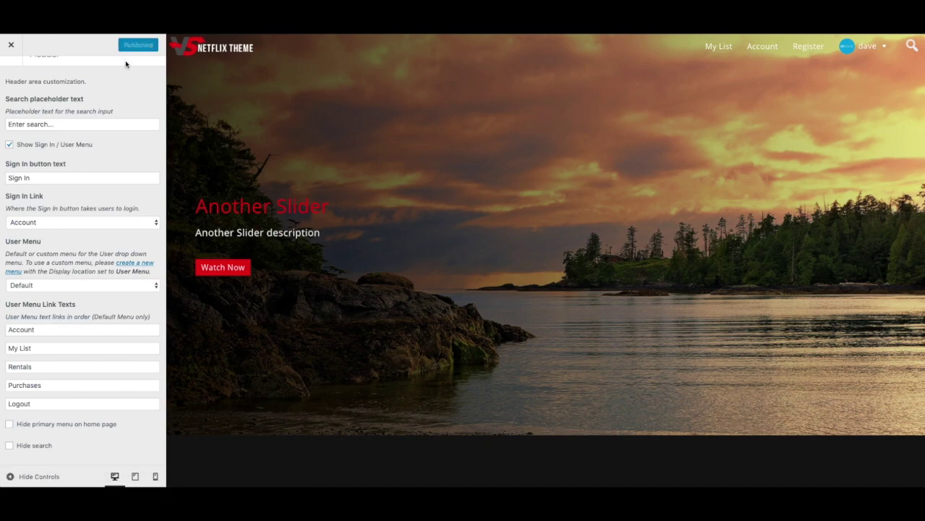
{"action": "left_click", "coordinate": [11, 45]}
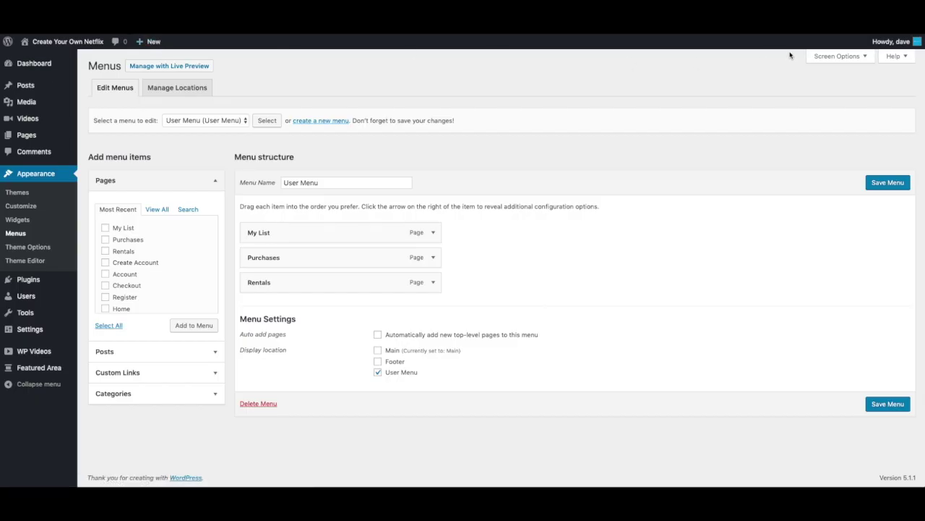
Log out from the Howdy menu, then use the header's Sign In link to reach Account.
{"action": "mouse_move", "coordinate": [893, 41]}
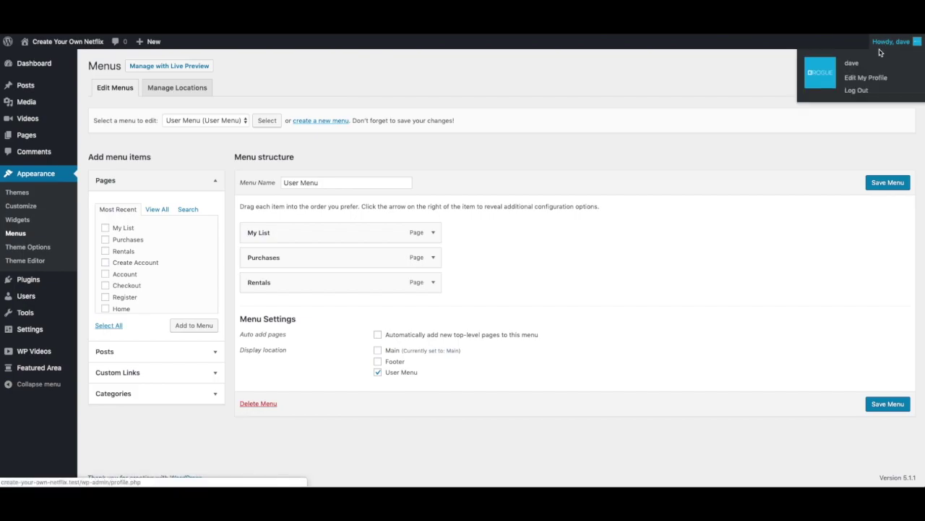
{"action": "left_click", "coordinate": [861, 89]}
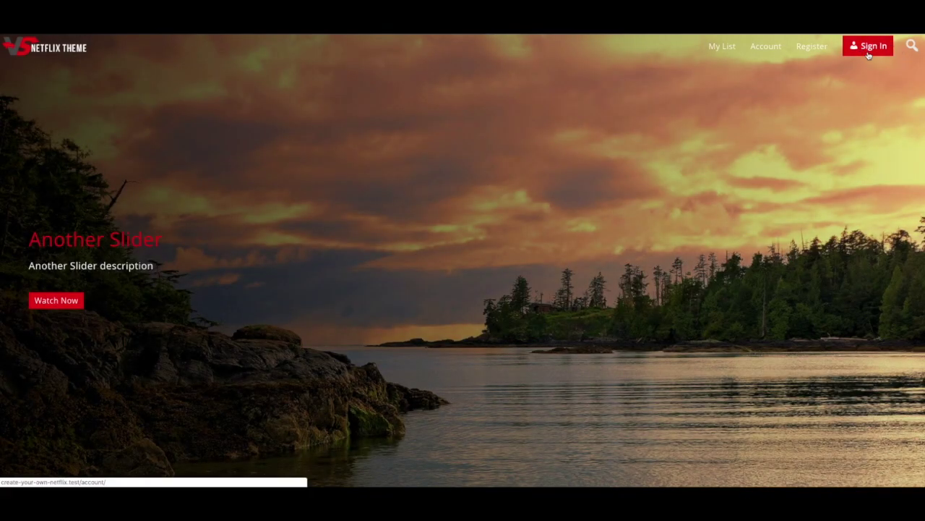
{"action": "left_click", "coordinate": [858, 47]}
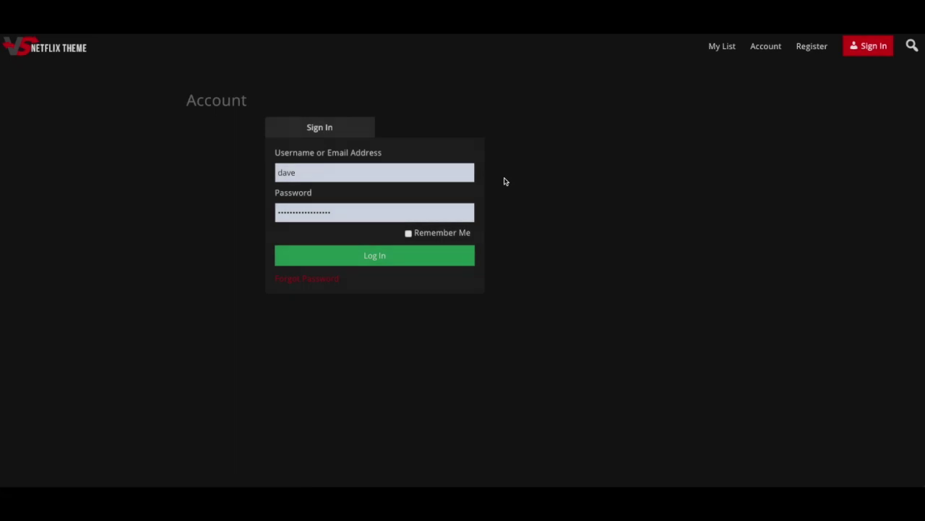